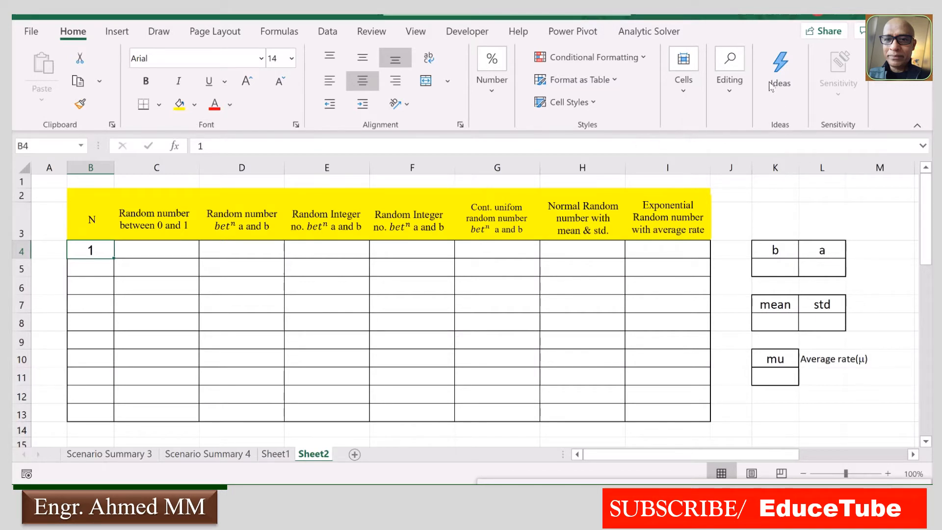
# Step: Fill the N column with a linear series down the column from 1 to a stop value of 10
pyautogui.click(732, 89)
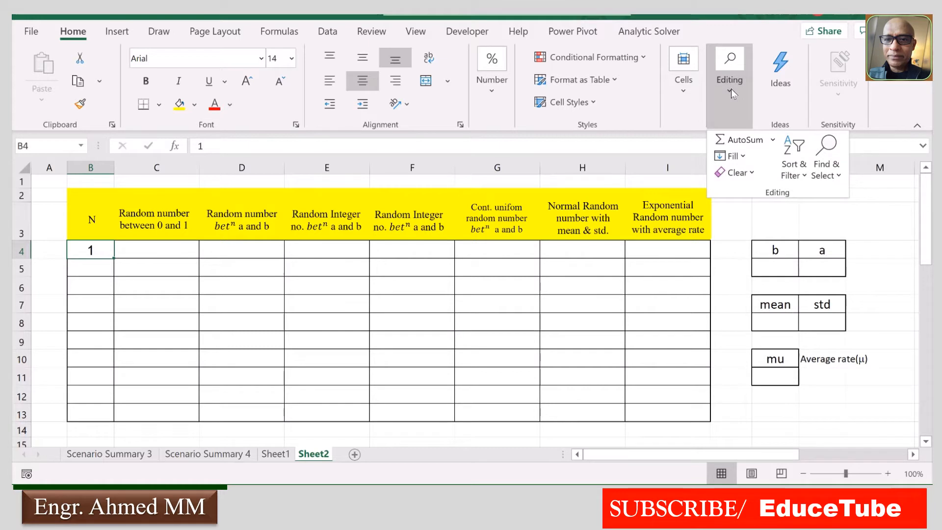
pyautogui.click(744, 161)
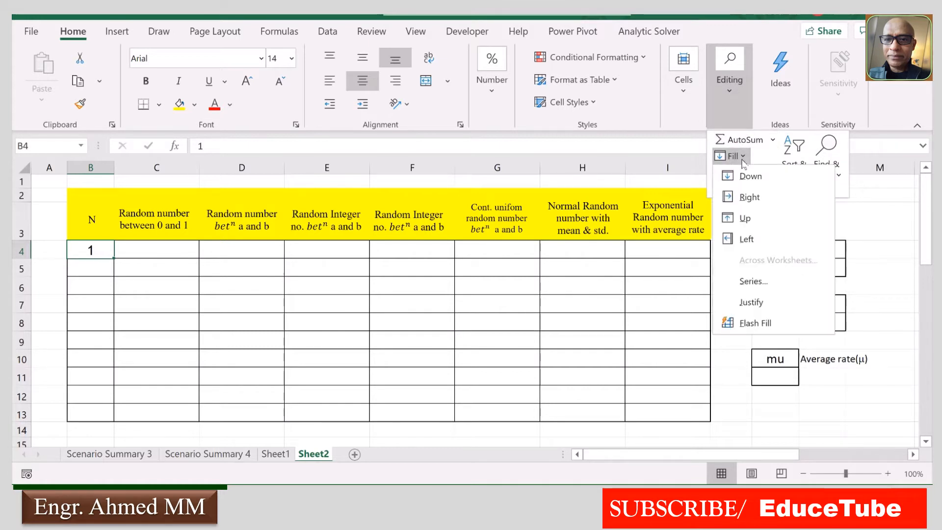
pyautogui.click(758, 283)
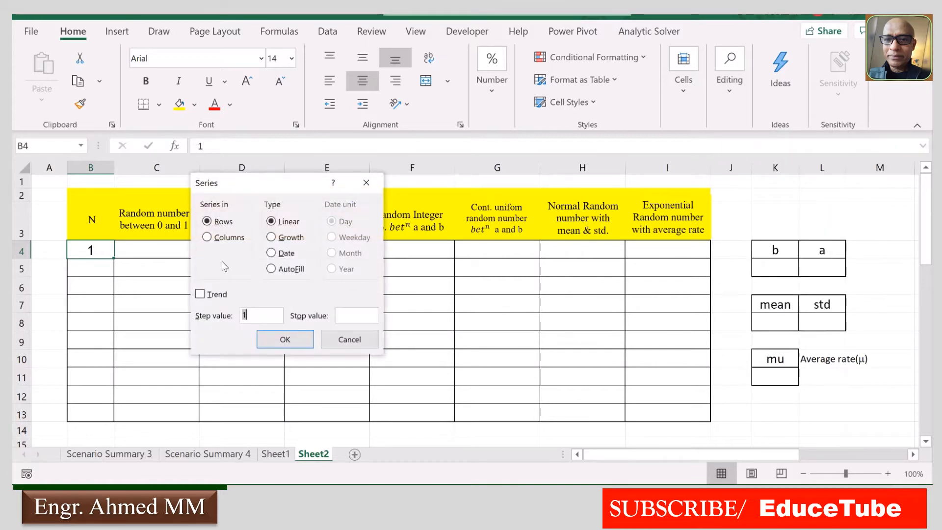
pyautogui.click(208, 237)
pyautogui.click(356, 316)
pyautogui.write('10')
pyautogui.click(277, 342)
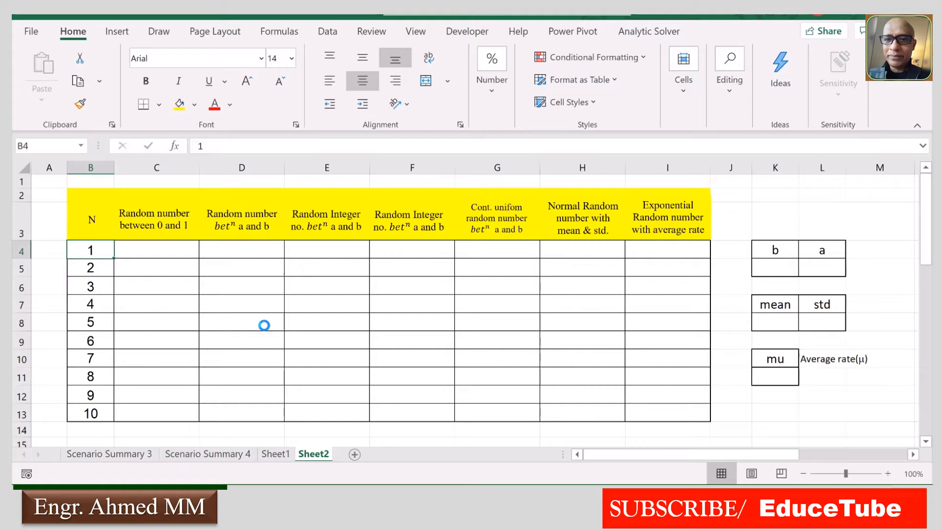
# Step: Enter the formula =RAND() in C4, the first cell under the random number between 0 and 1 heading
pyautogui.click(162, 249)
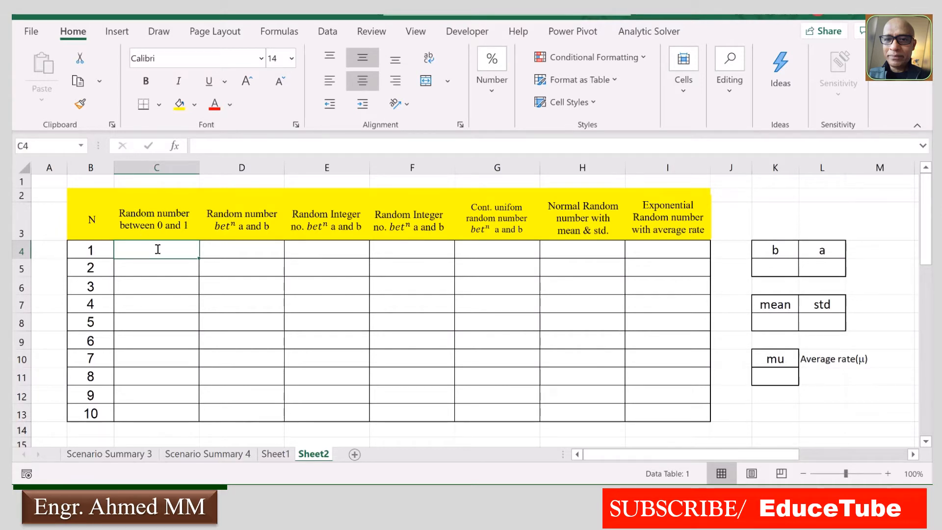
pyautogui.write('=ra')
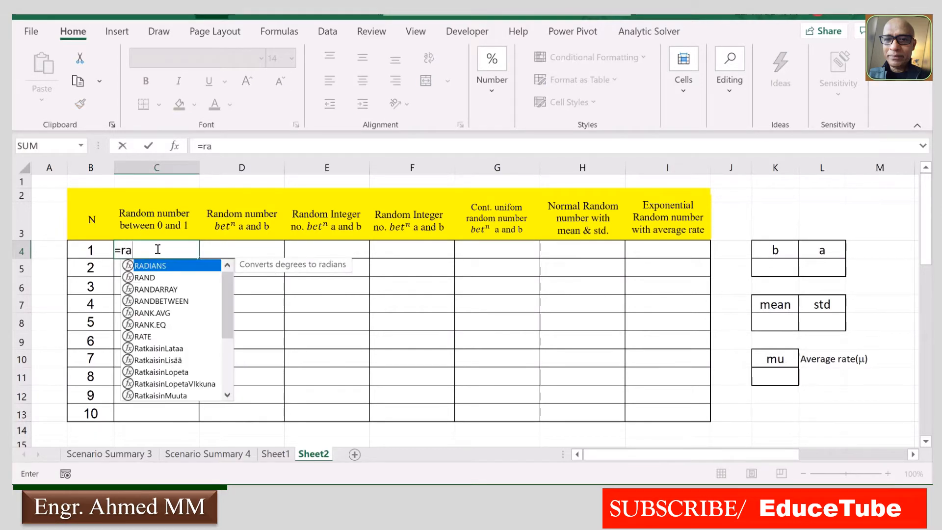
pyautogui.write('nd(')
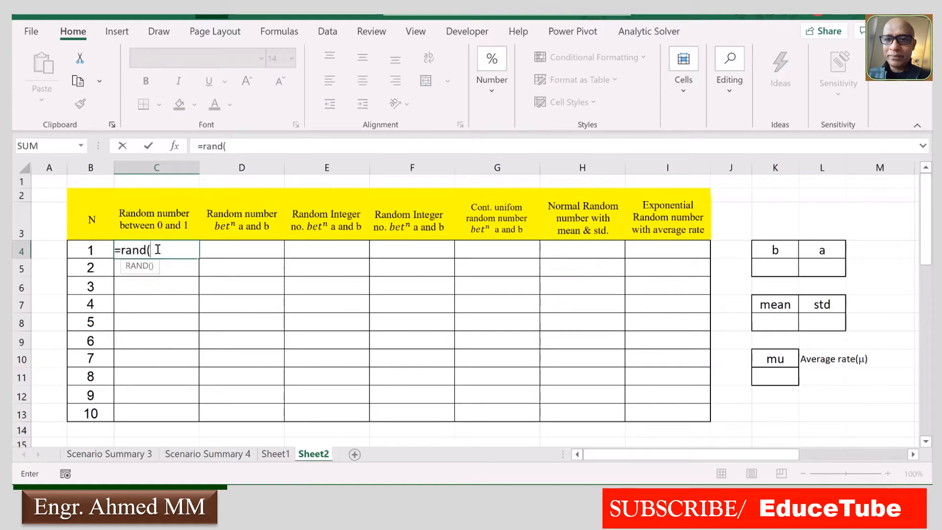
pyautogui.write(')')
pyautogui.press('Return')
pyautogui.press('Return')
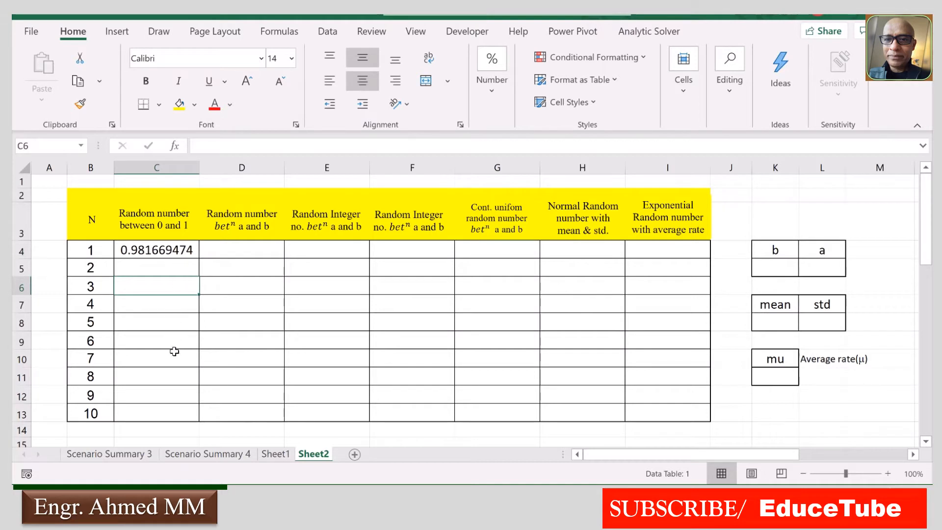
# Step: Copy the RAND formula from C4 down through C13
pyautogui.click(186, 247)
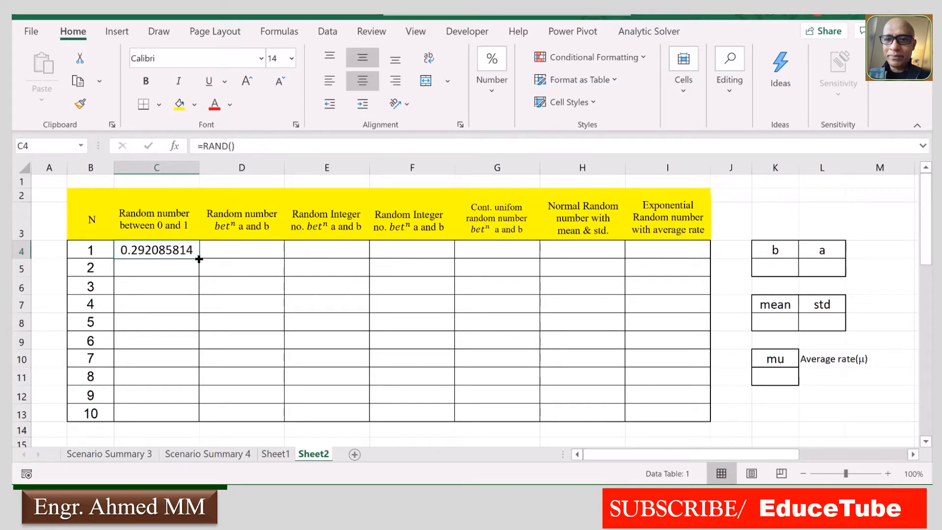
pyautogui.doubleClick(199, 259)
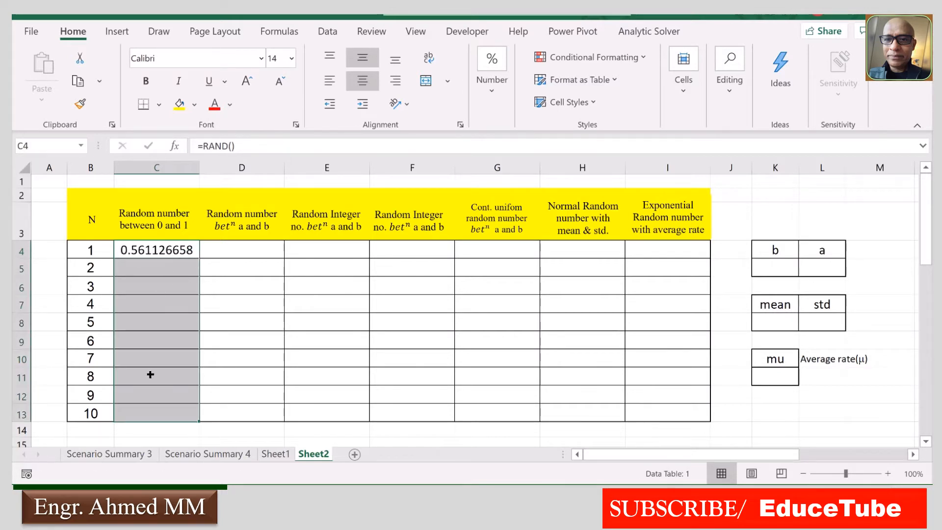
pyautogui.press('Return')
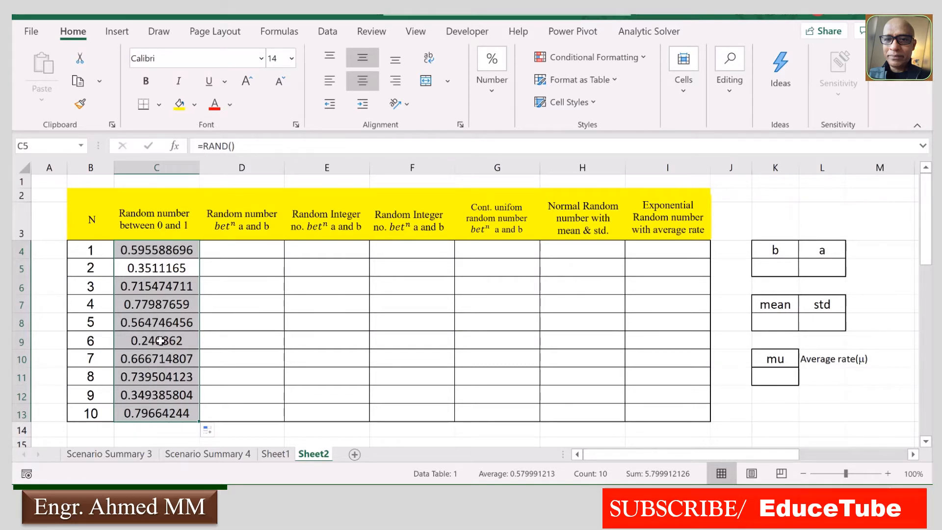
# Step: Set parameter a to 0 and parameter b to 10 in the small a/b table
pyautogui.click(251, 247)
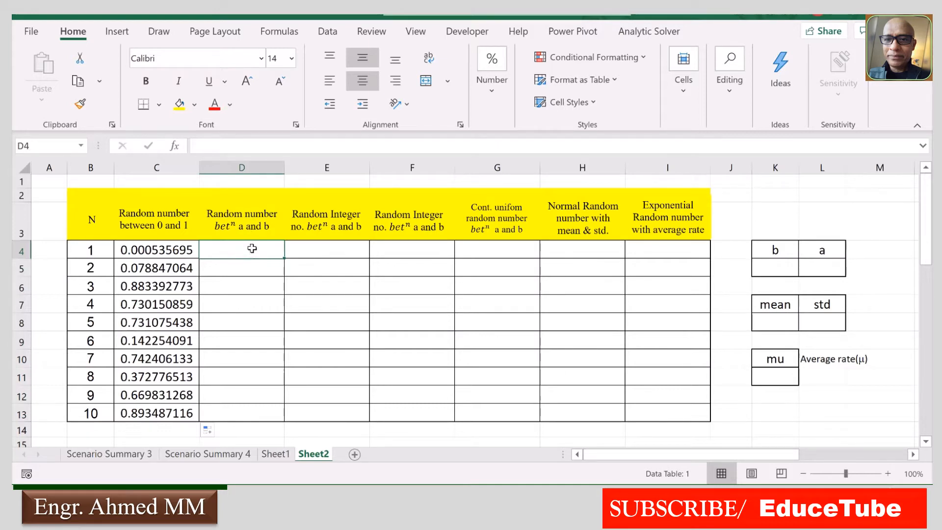
pyautogui.click(827, 268)
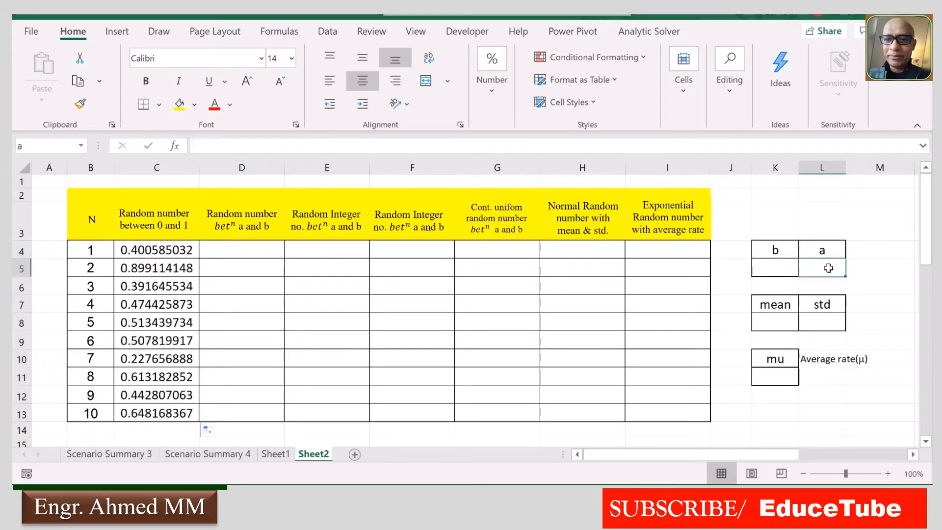
pyautogui.write('0')
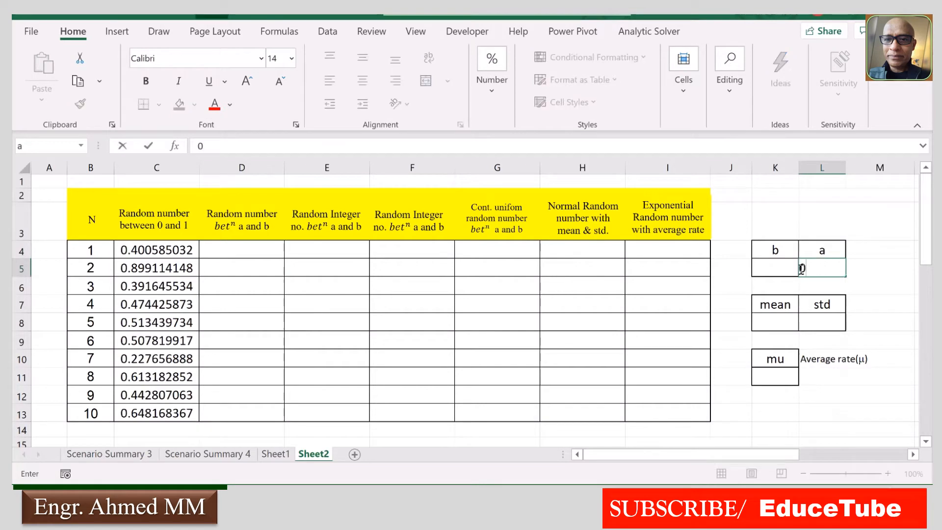
pyautogui.click(779, 268)
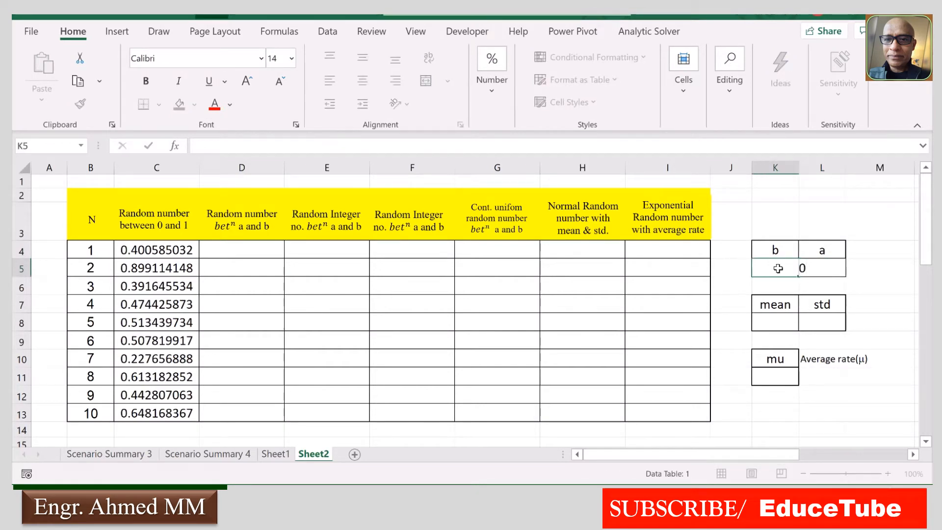
pyautogui.write('10')
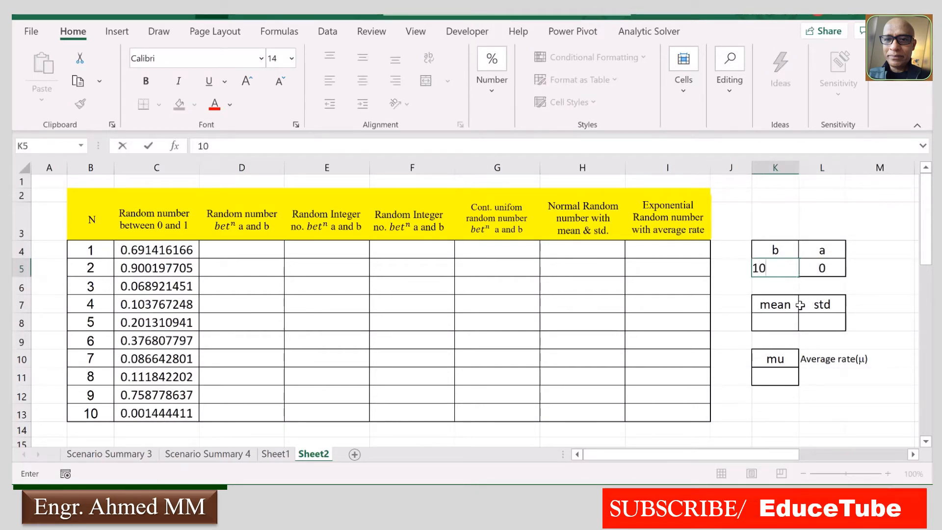
# Step: Set the standard deviation to 2 and the mean to 10 in the parameter table
pyautogui.click(823, 320)
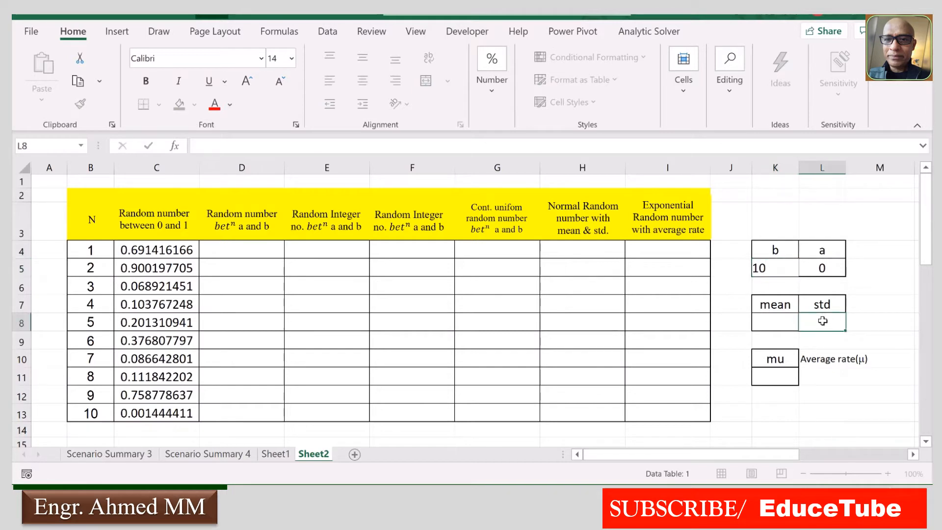
pyautogui.write('2')
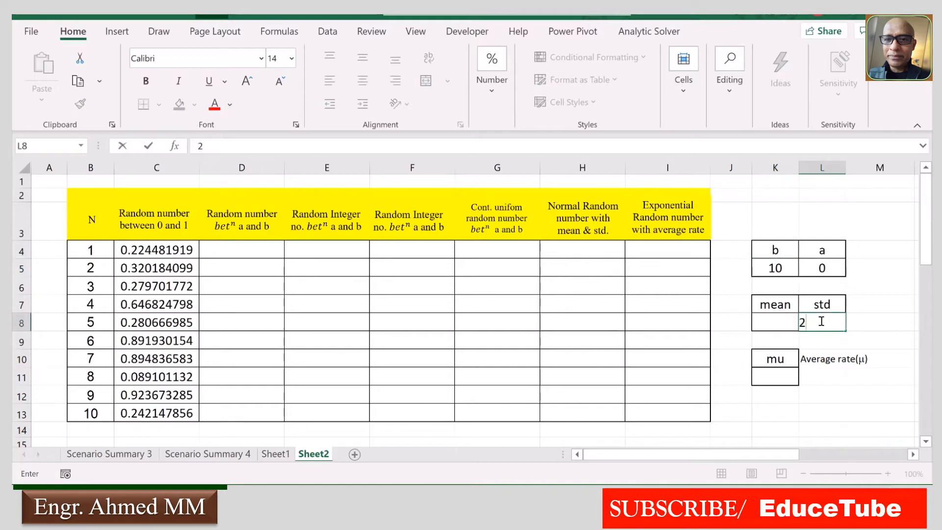
pyautogui.click(782, 322)
pyautogui.write('1')
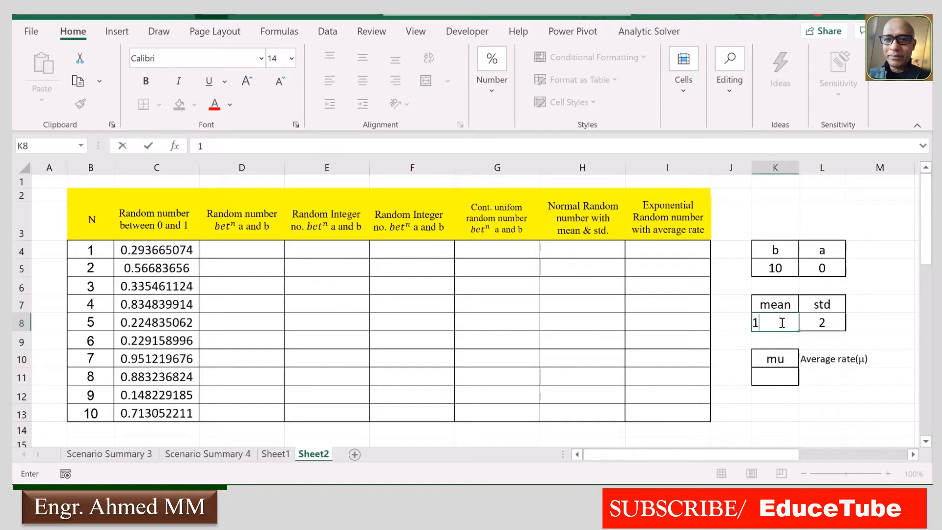
pyautogui.write('0')
# Step: Set the average rate mu to 10 in K11
pyautogui.click(778, 377)
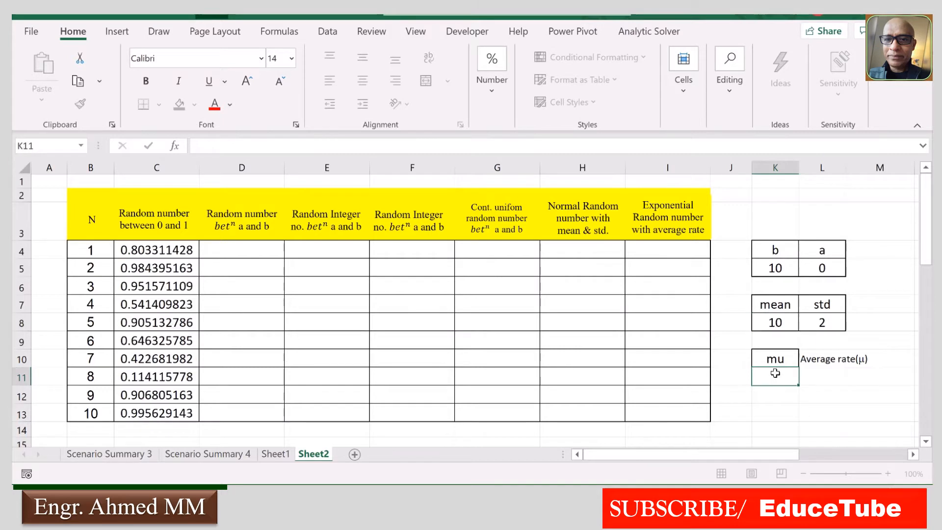
pyautogui.write('10')
pyautogui.click(840, 382)
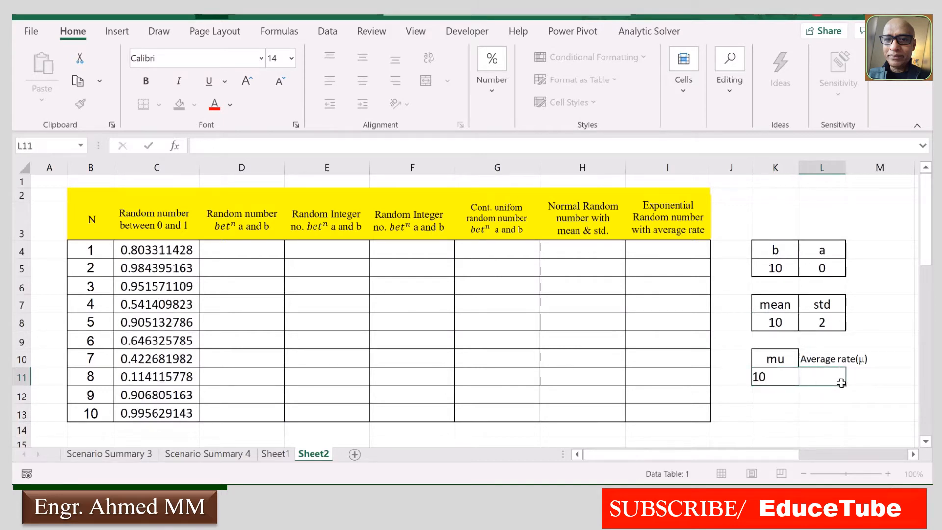
pyautogui.click(868, 216)
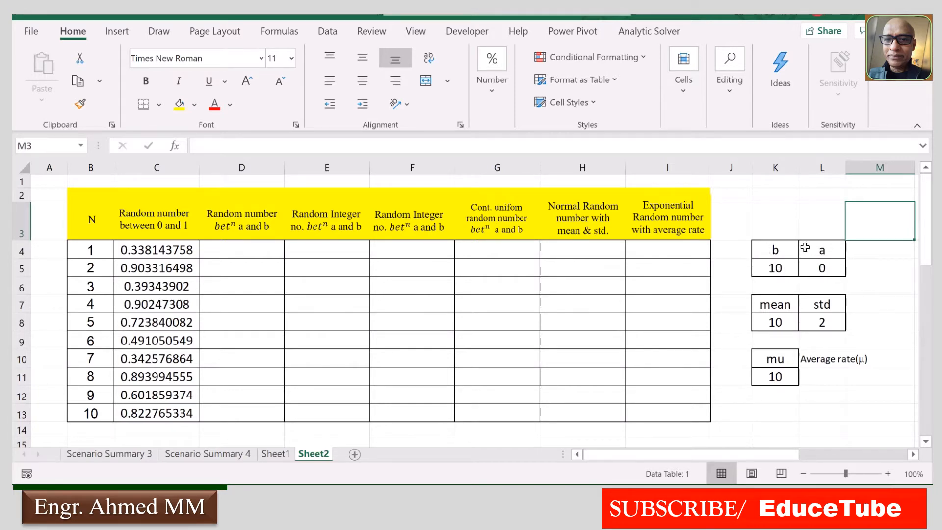
# Step: Create names for the b and a value cells from the top row of K4:L5, and check both names
pyautogui.click(759, 253)
pyautogui.moveTo(760, 253); pyautogui.dragTo(818, 267)
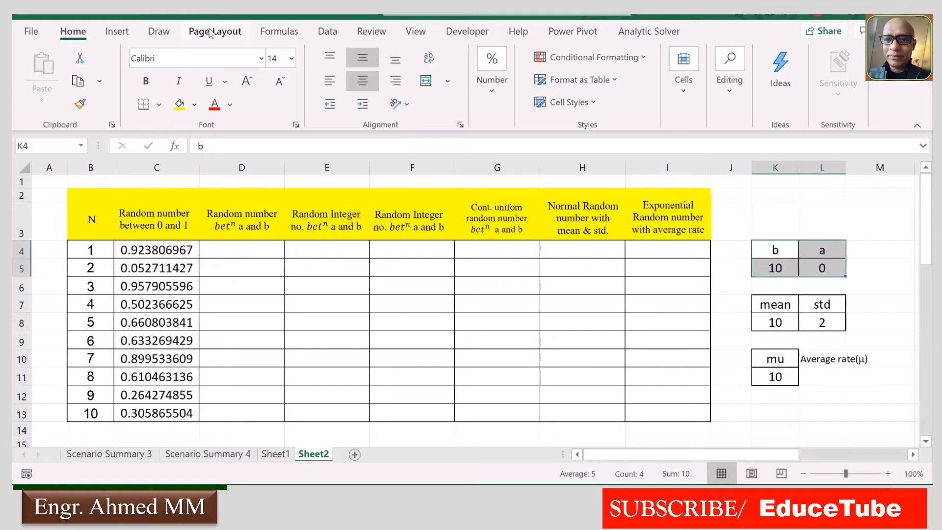
pyautogui.click(287, 34)
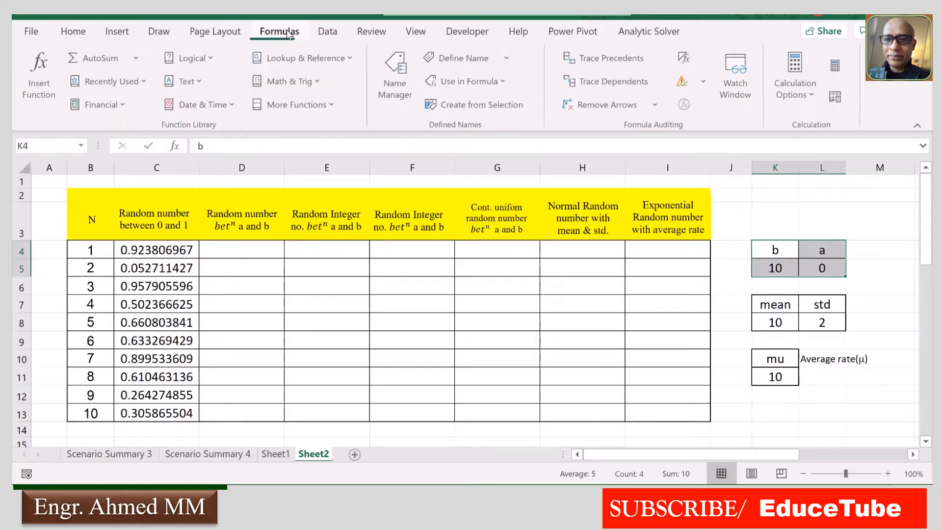
pyautogui.click(497, 105)
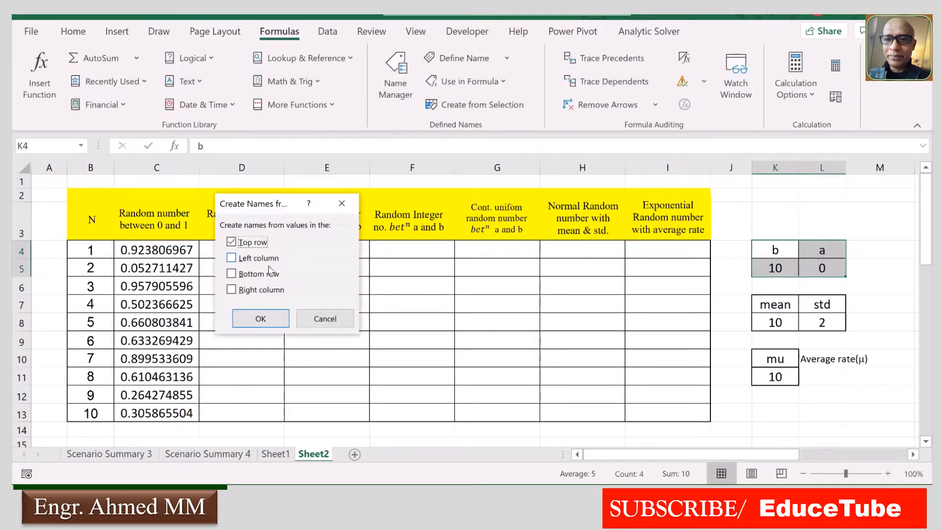
pyautogui.click(256, 319)
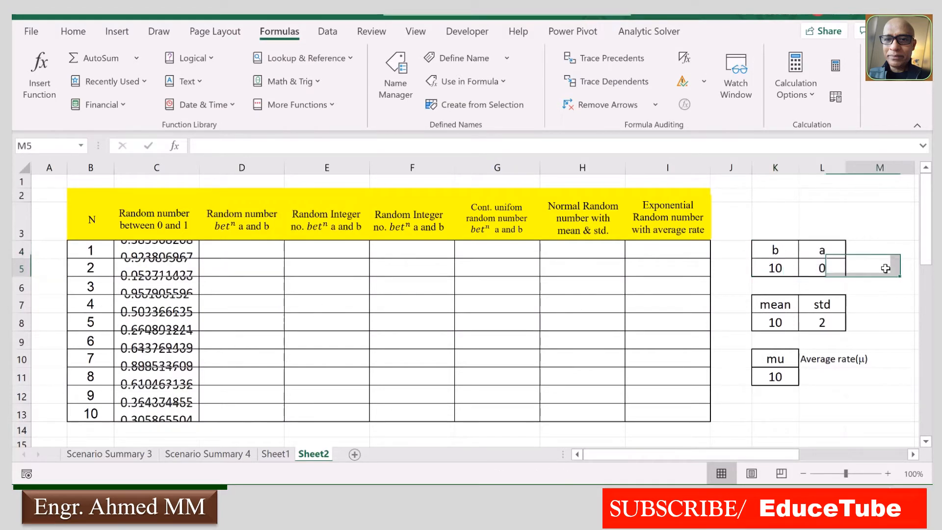
pyautogui.click(816, 267)
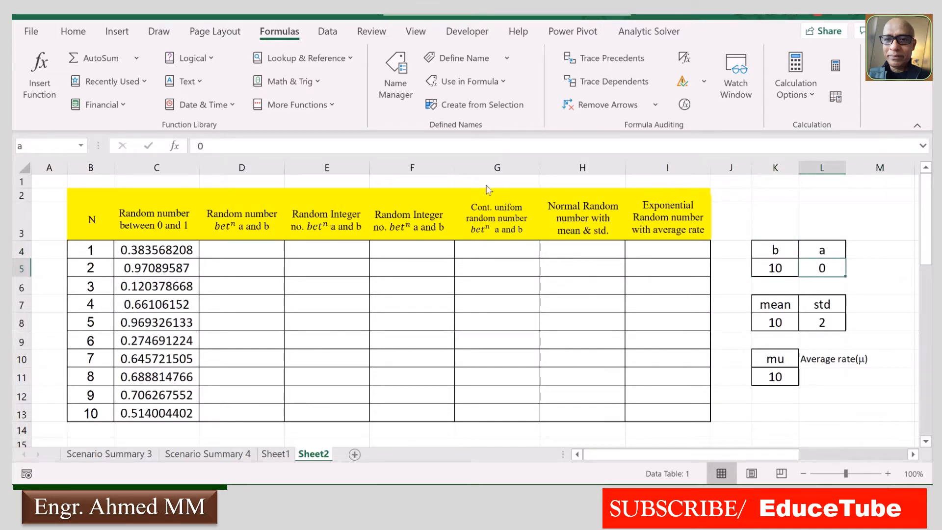
pyautogui.click(764, 269)
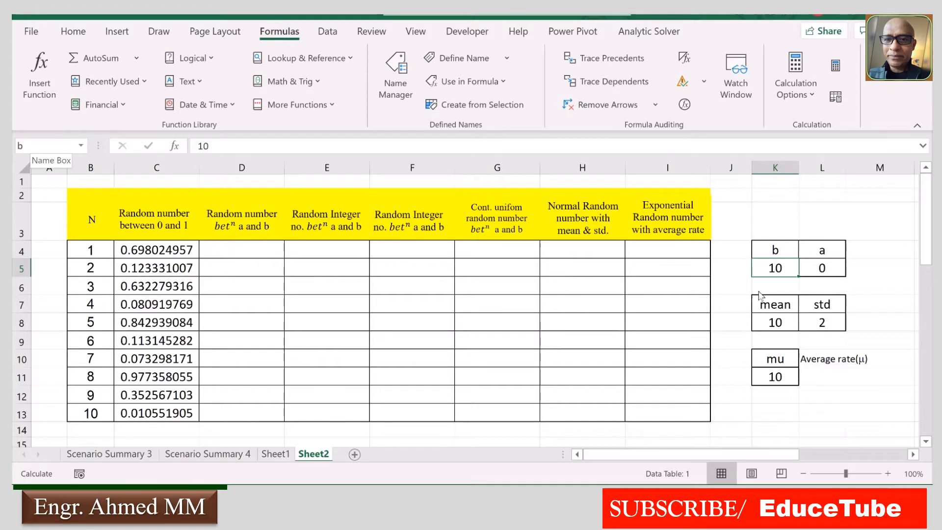
pyautogui.click(867, 310)
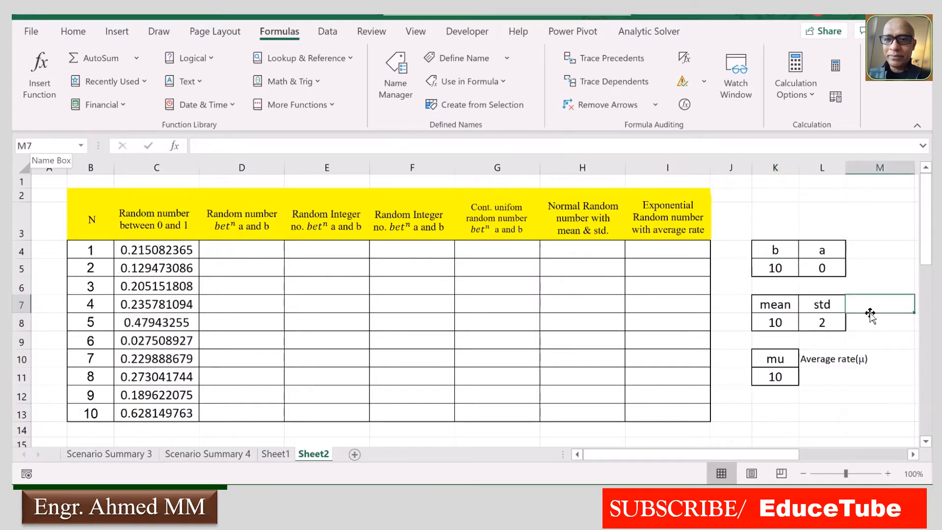
# Step: Create names for the mean and std value cells from the top row of K7:L8, and check both names
pyautogui.click(775, 302)
pyautogui.moveTo(775, 302); pyautogui.dragTo(821, 321)
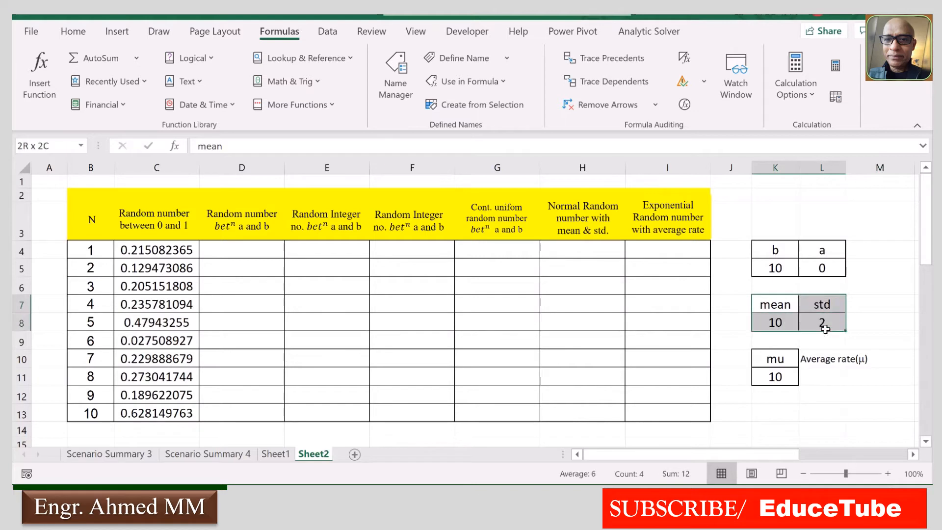
pyautogui.click(501, 104)
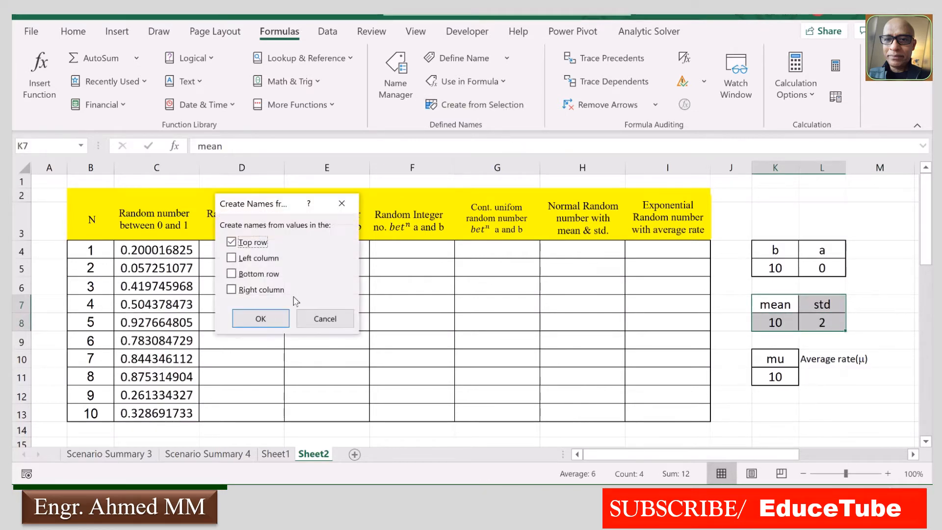
pyautogui.click(275, 320)
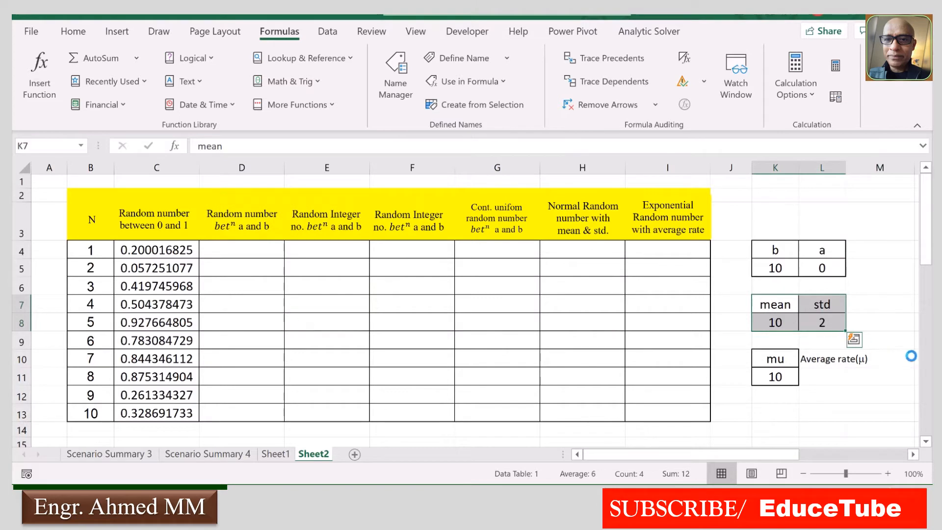
pyautogui.click(890, 323)
pyautogui.click(828, 322)
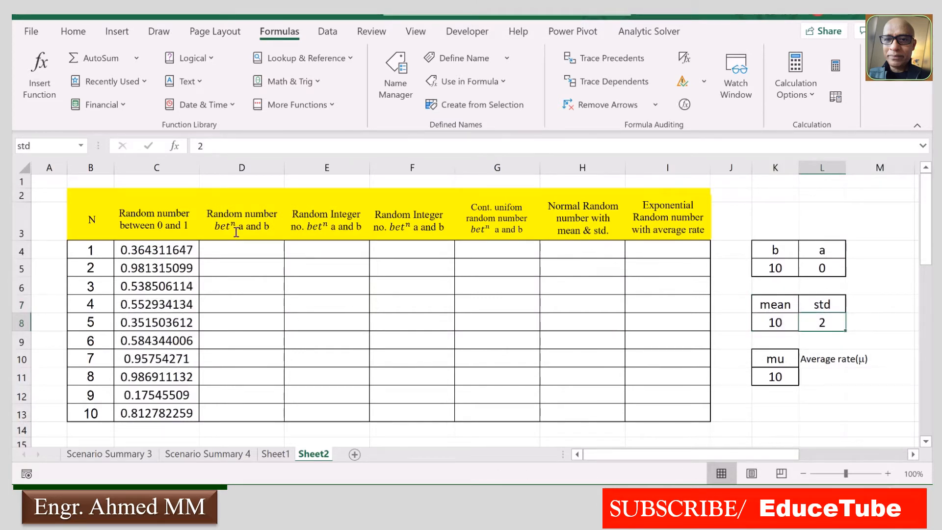
pyautogui.click(772, 323)
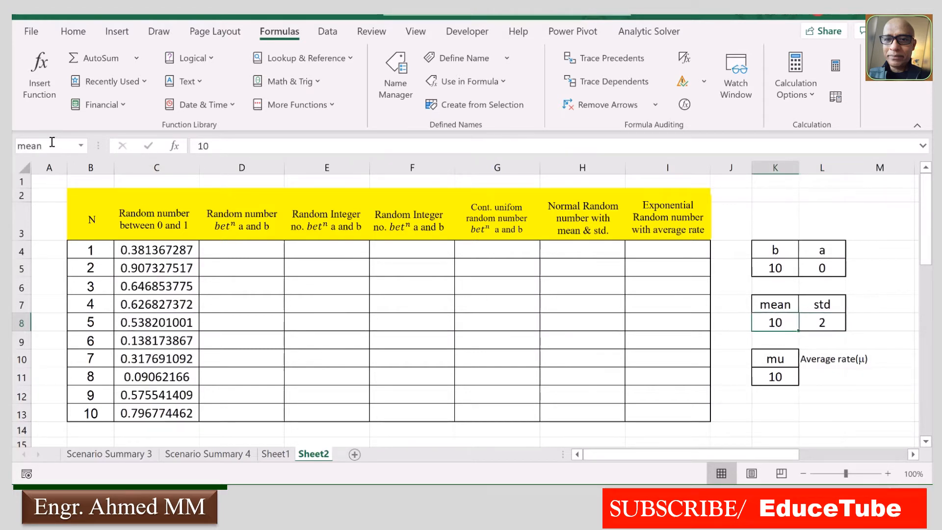
# Step: Create a name for the mu value cell from the top row of K10:K11, and check the name
pyautogui.click(863, 396)
pyautogui.moveTo(763, 358); pyautogui.dragTo(763, 377)
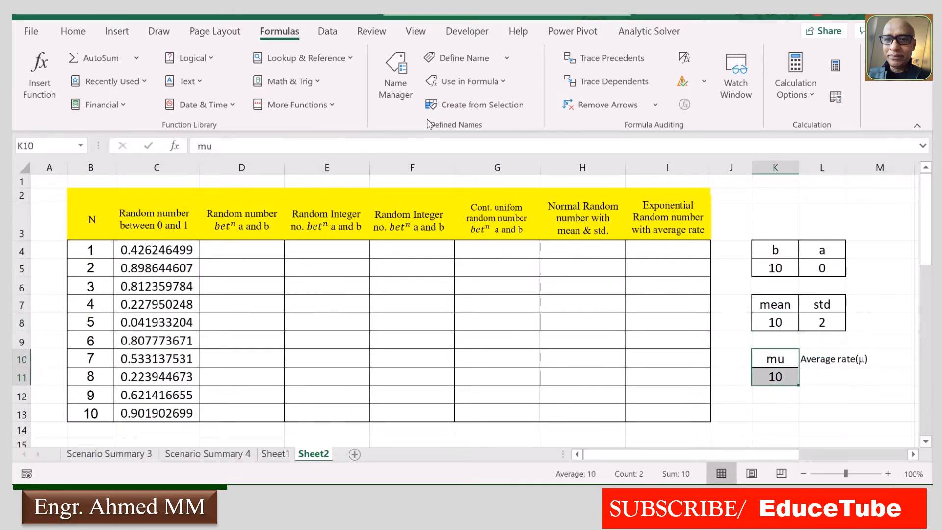
pyautogui.click(479, 104)
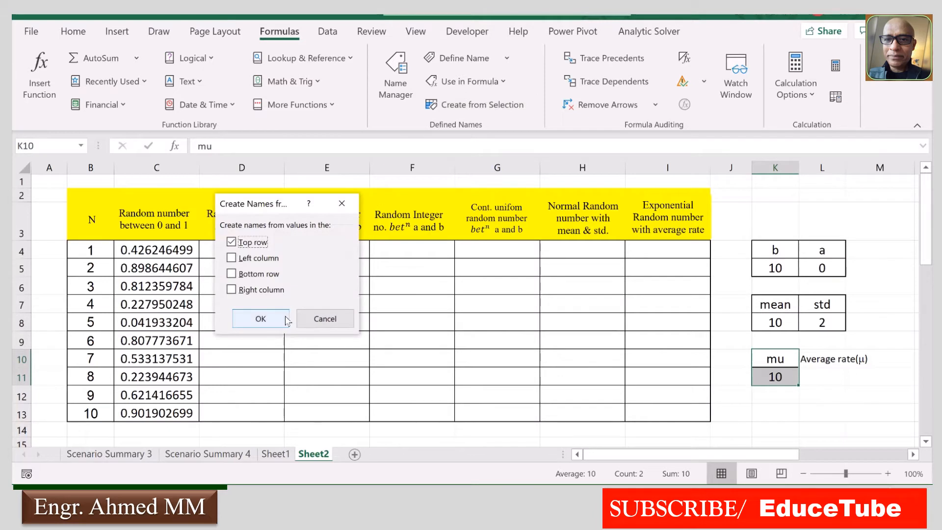
pyautogui.click(264, 318)
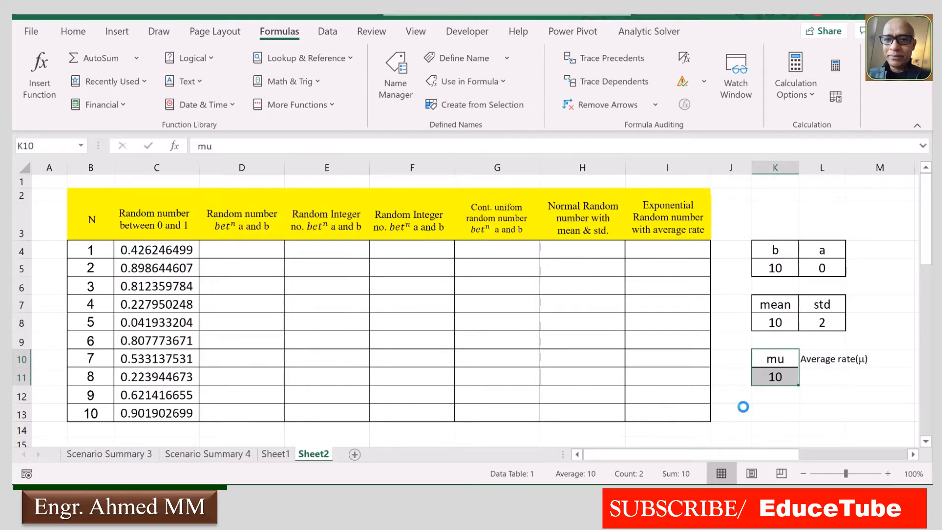
pyautogui.click(870, 387)
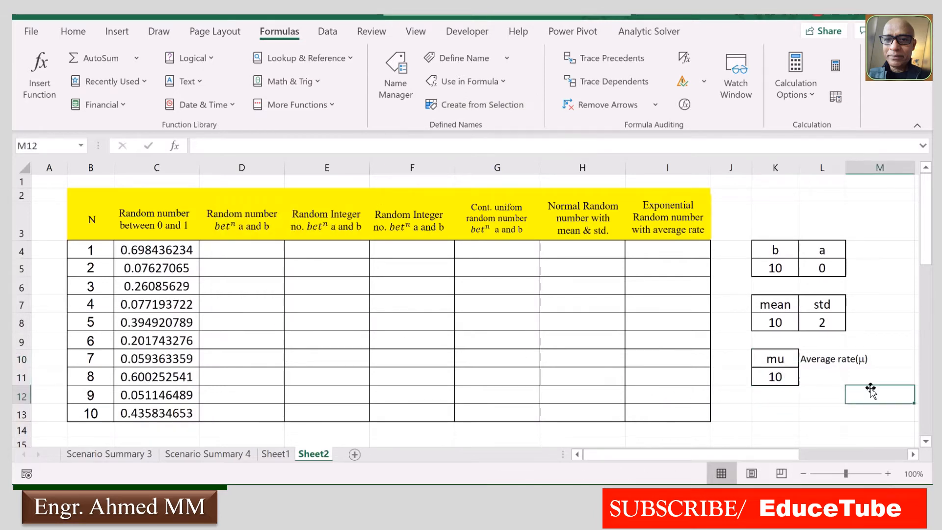
pyautogui.click(760, 378)
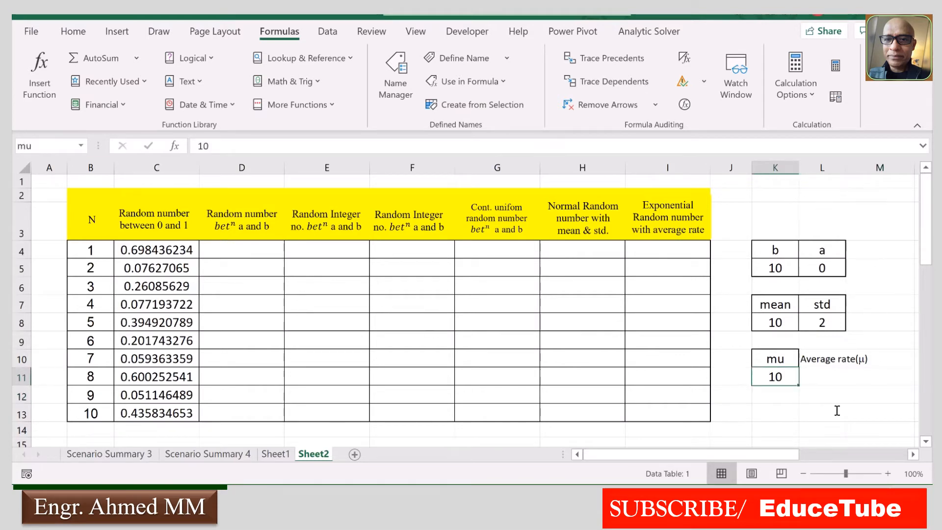
# Step: Enter the formula =b*RAND() in D4 and fill it down the column to D13
pyautogui.click(258, 249)
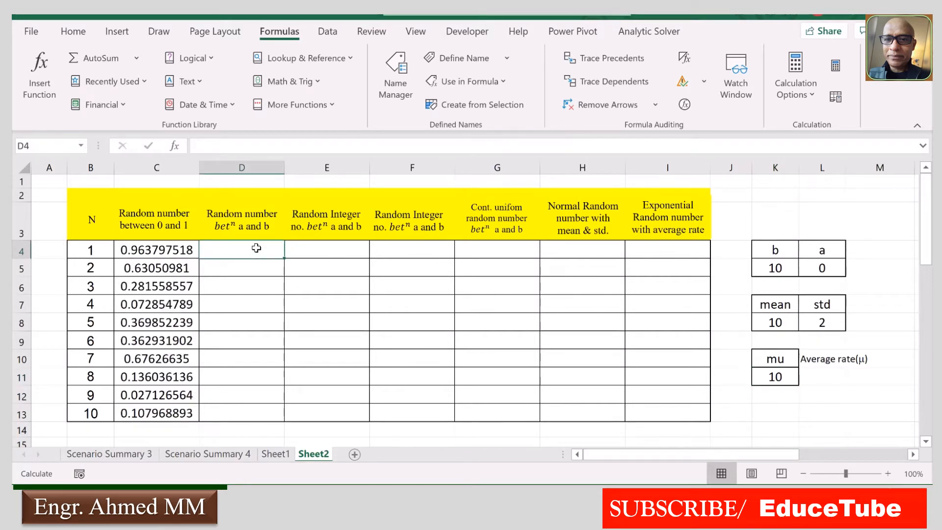
pyautogui.write('=')
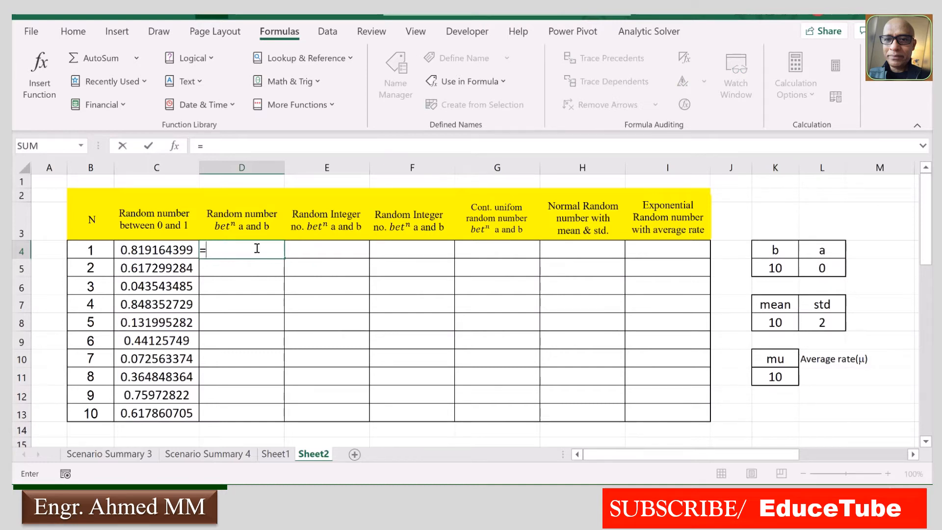
pyautogui.write('b')
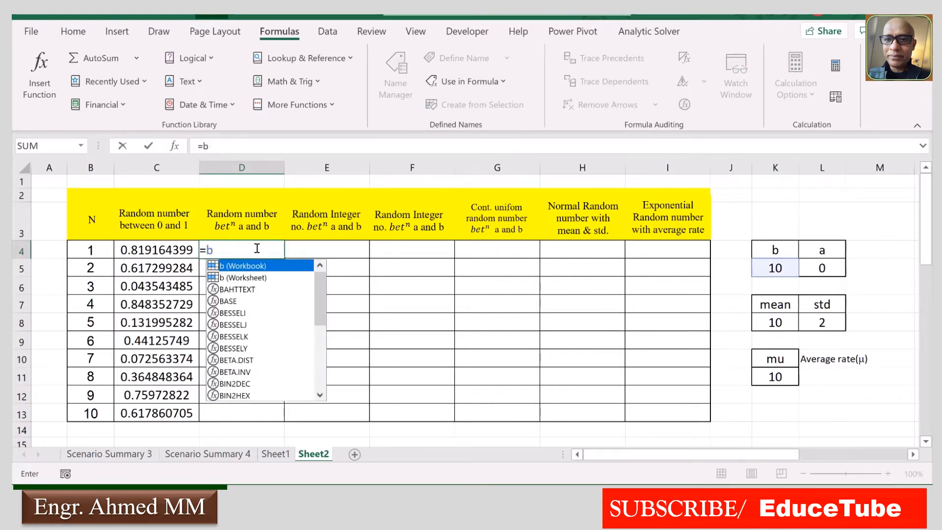
pyautogui.write('*ran')
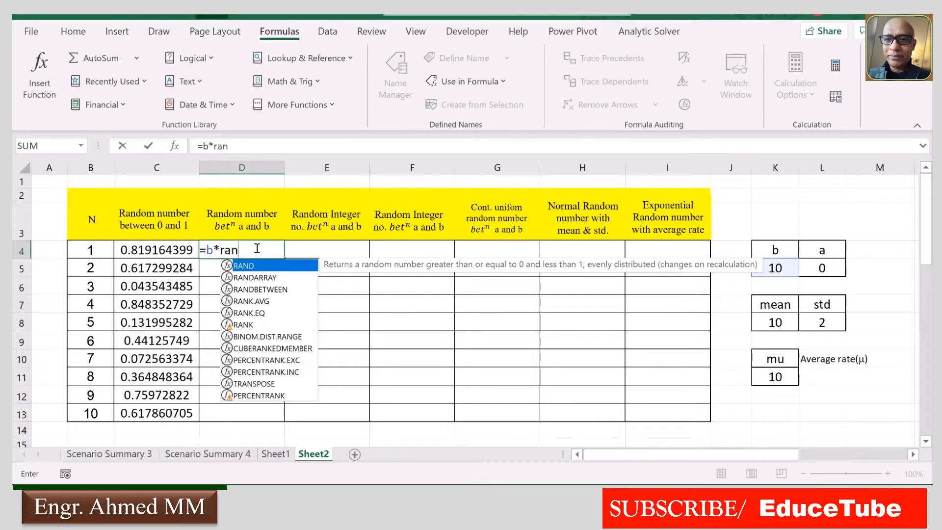
pyautogui.write('d(')
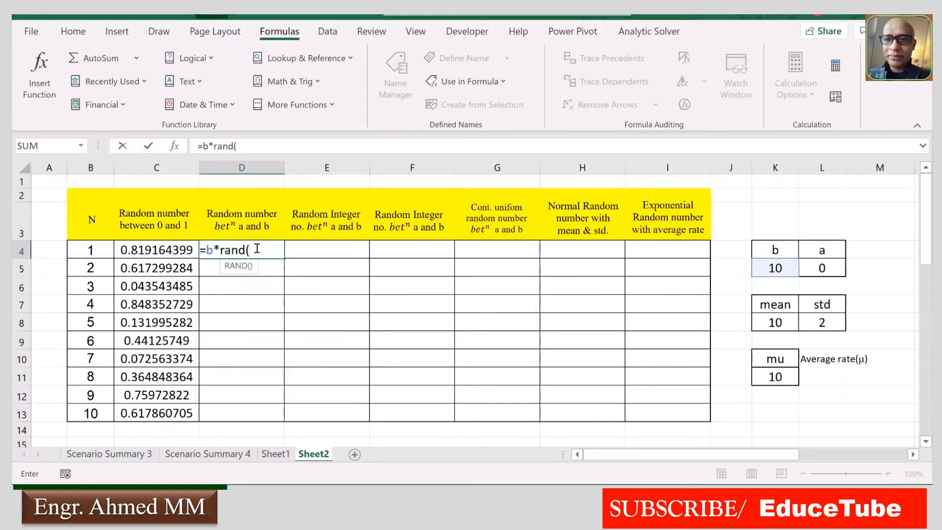
pyautogui.write(')')
pyautogui.press('Return')
pyautogui.press('Return')
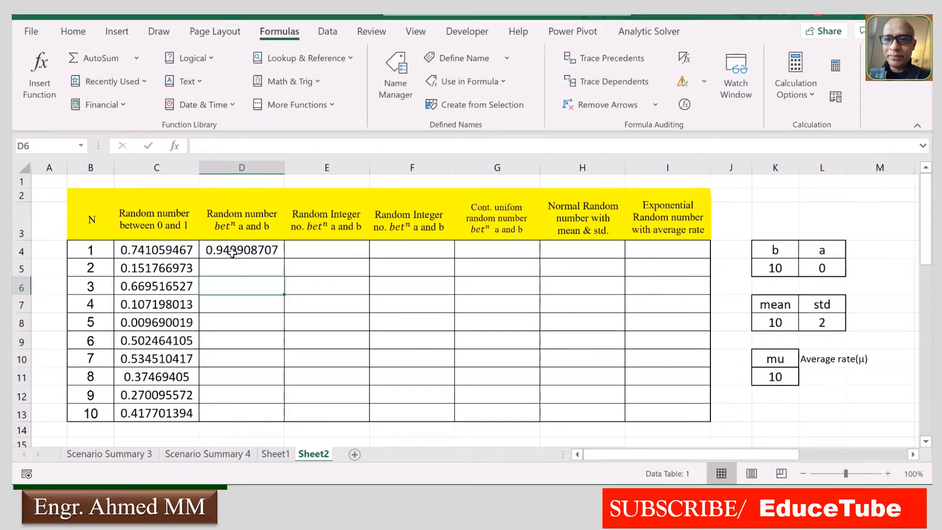
pyautogui.click(282, 247)
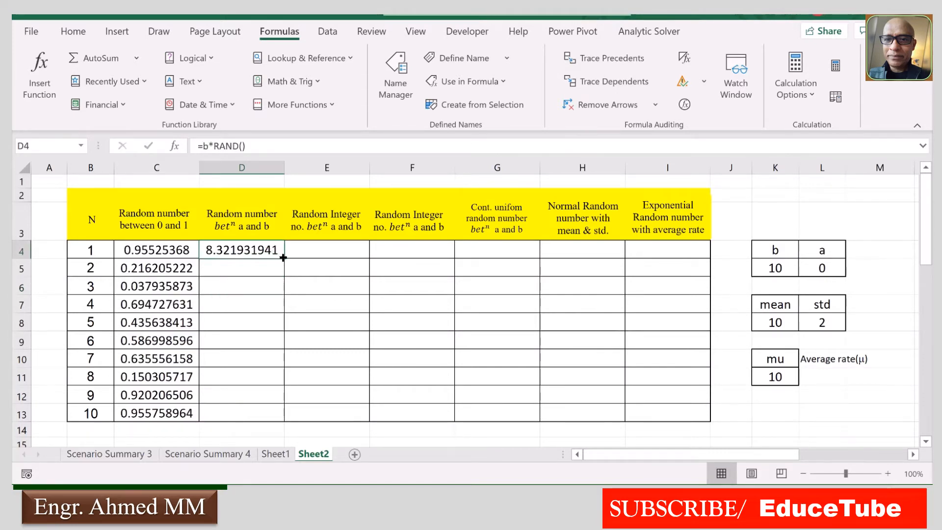
pyautogui.doubleClick(283, 257)
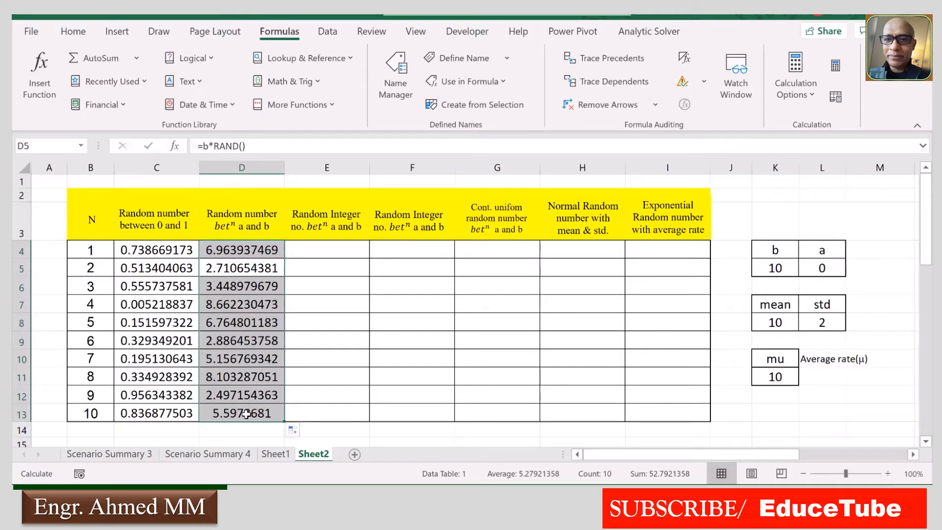
# Step: Enter the formula =RANDBETWEEN(a,b) in E4, the first cell of the first random integer column
pyautogui.click(321, 250)
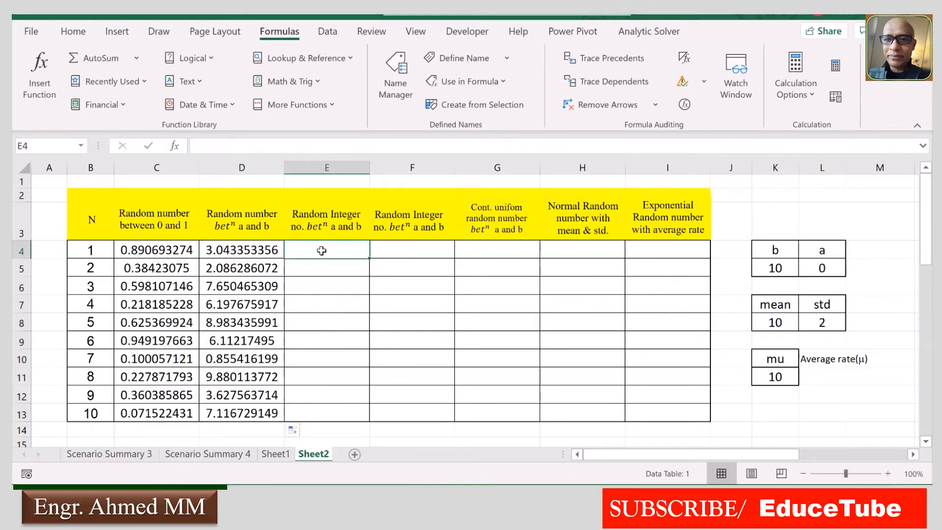
pyautogui.write('=')
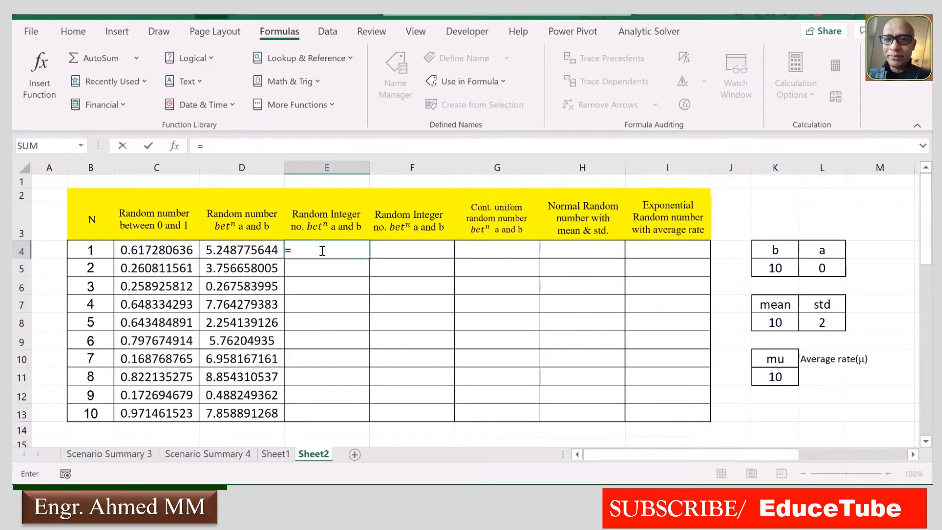
pyautogui.write('ra')
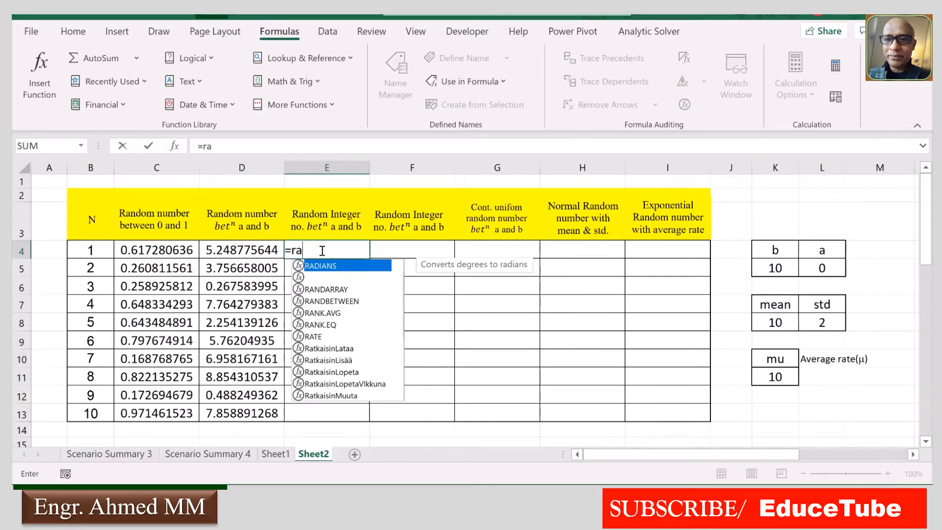
pyautogui.write('ndbetween')
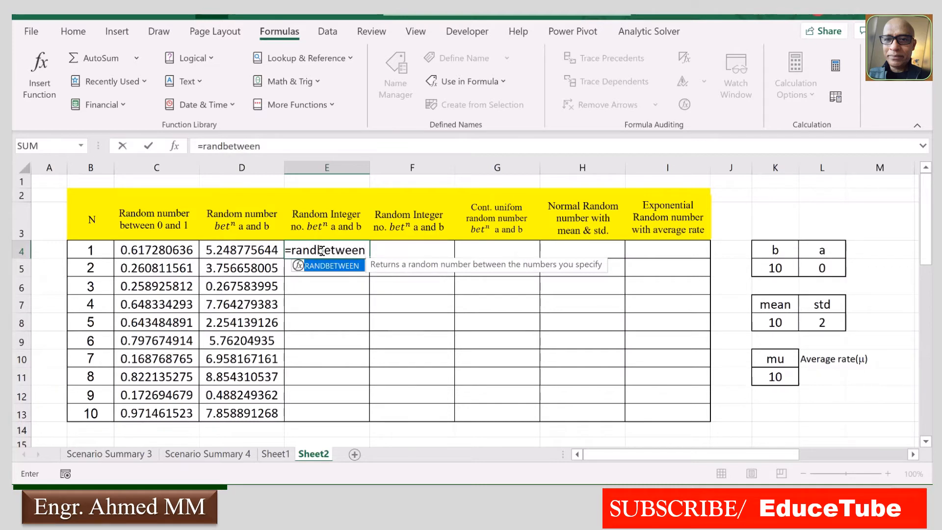
pyautogui.write('(a')
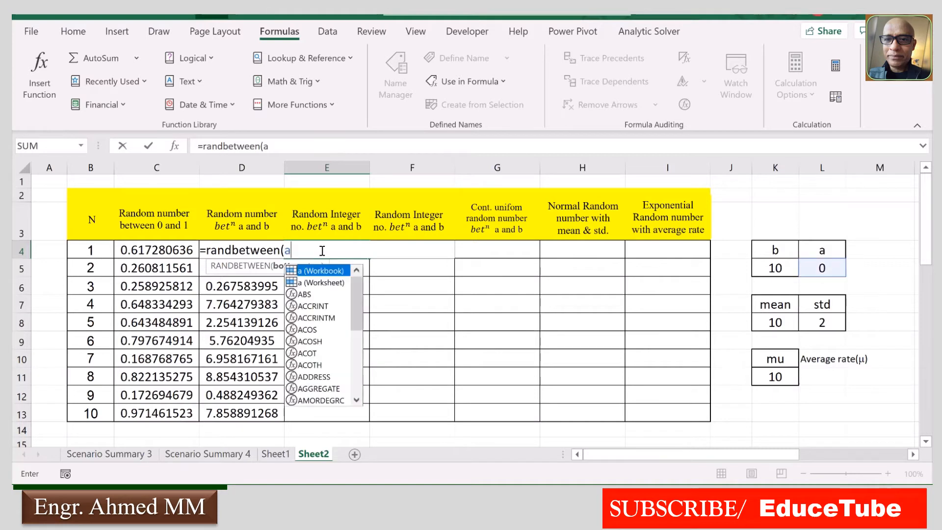
pyautogui.write(',b)')
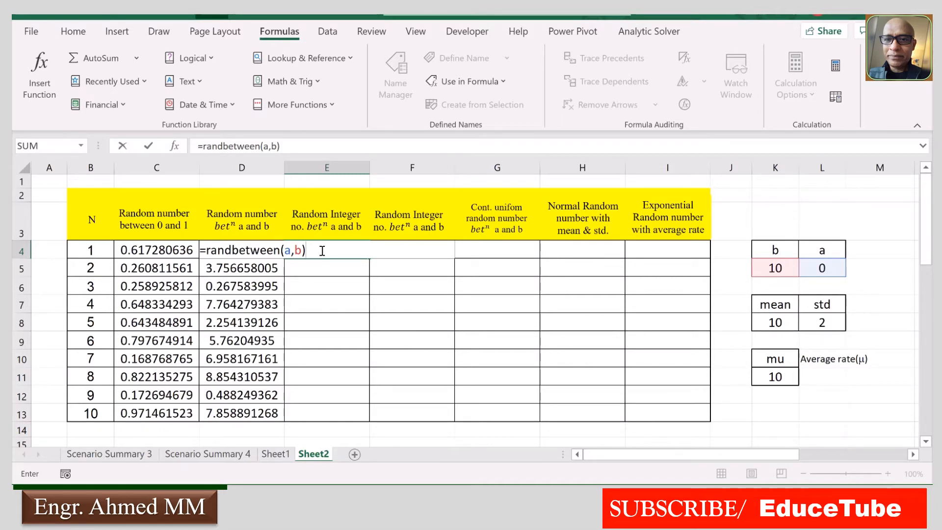
pyautogui.press('Return')
pyautogui.press('Return')
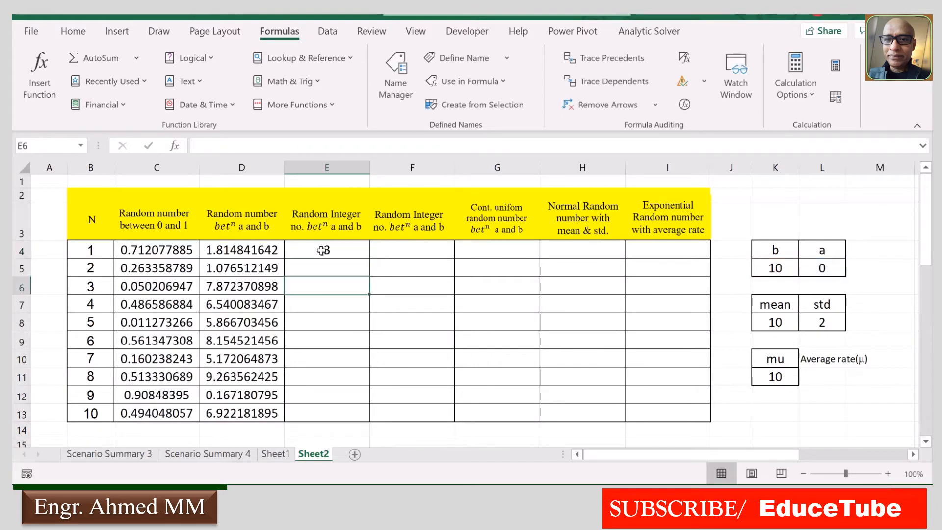
# Step: Fill the RANDBETWEEN formula from E4 down to E13 and recalculate the random values
pyautogui.click(353, 249)
pyautogui.press('F9')
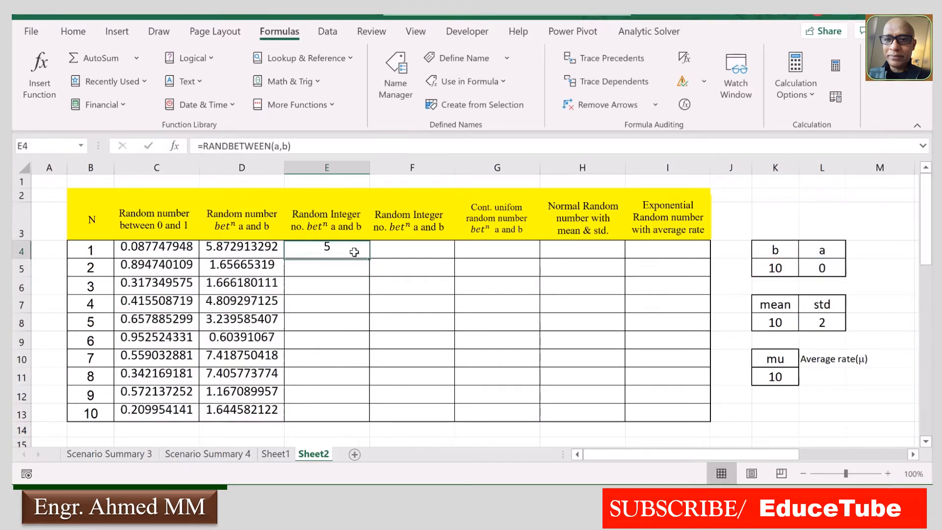
pyautogui.doubleClick(370, 259)
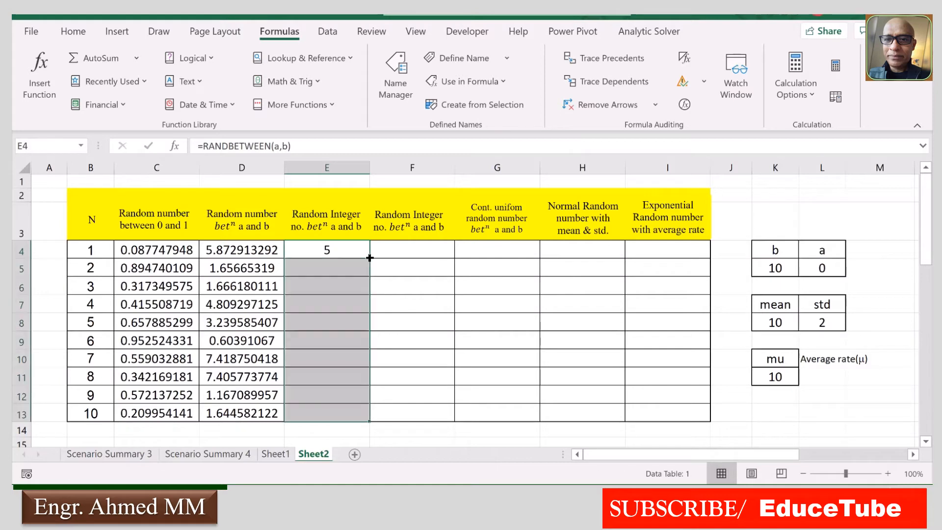
pyautogui.press('Return')
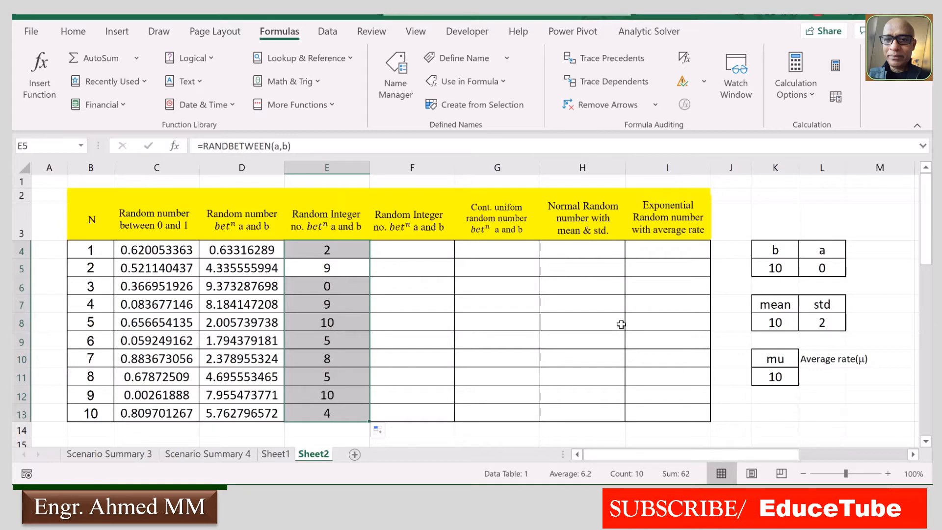
# Step: Enter the formula =INT(RAND()*b) in F4, the first cell of the second random integer column
pyautogui.click(428, 246)
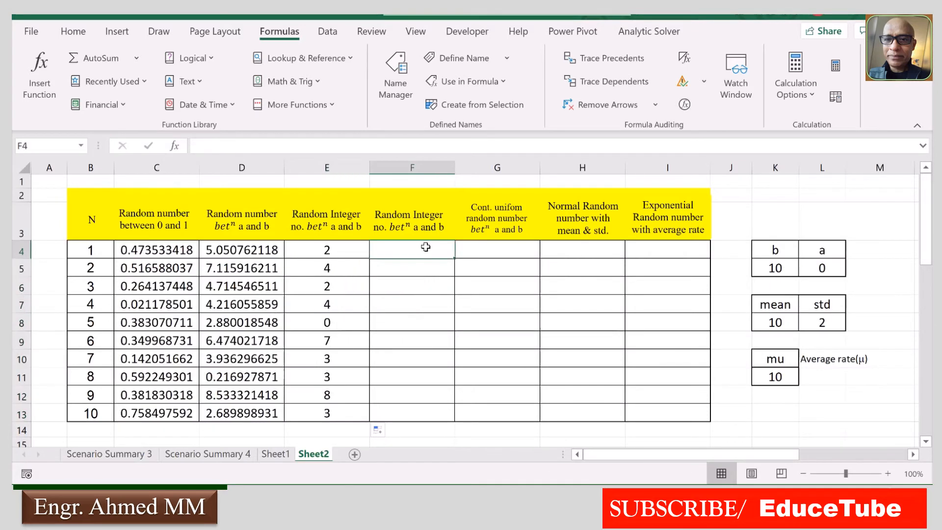
pyautogui.write('=')
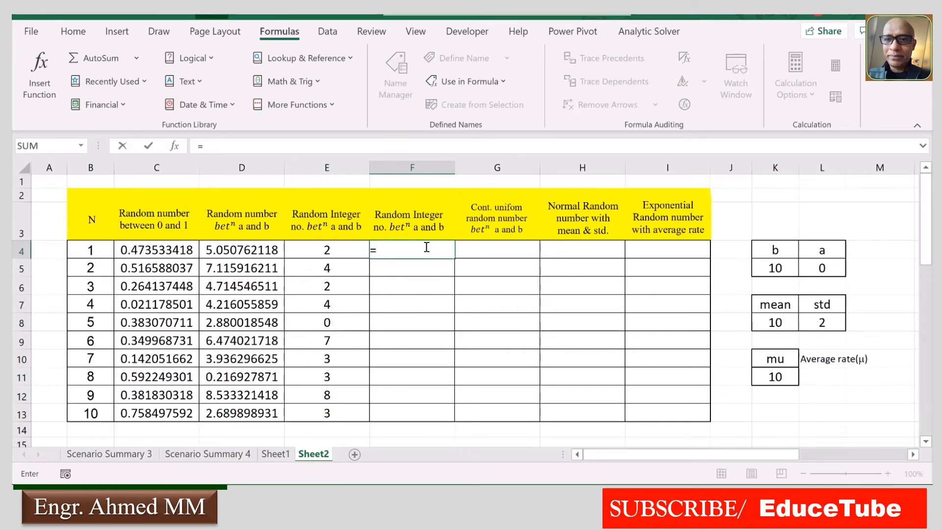
pyautogui.write('int')
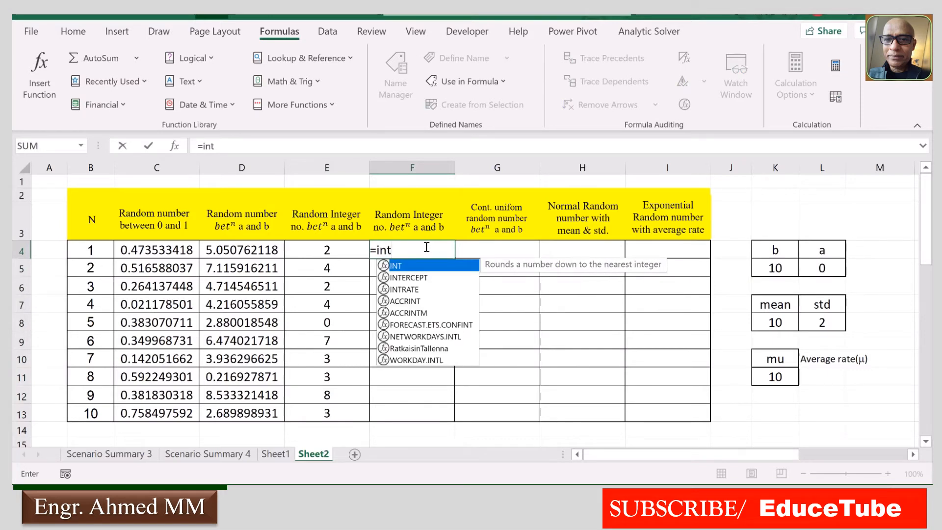
pyautogui.write('(rand')
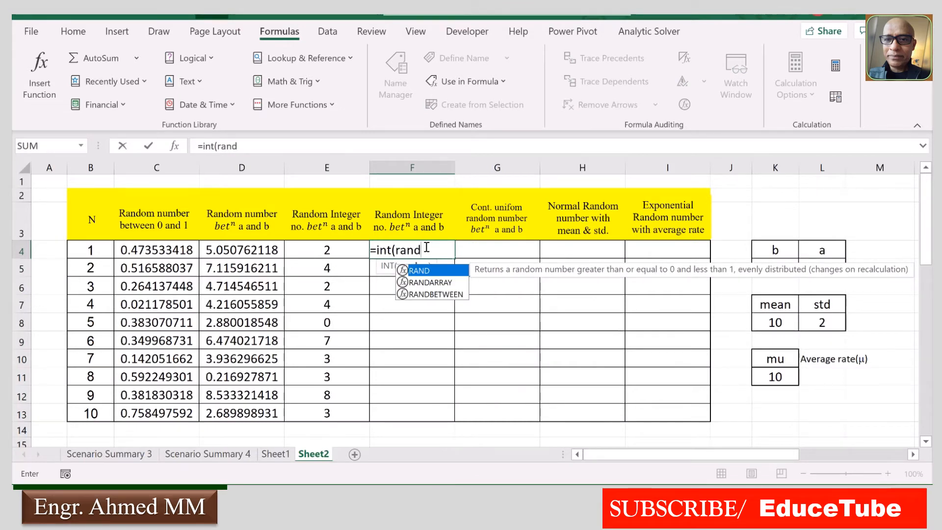
pyautogui.write('(')
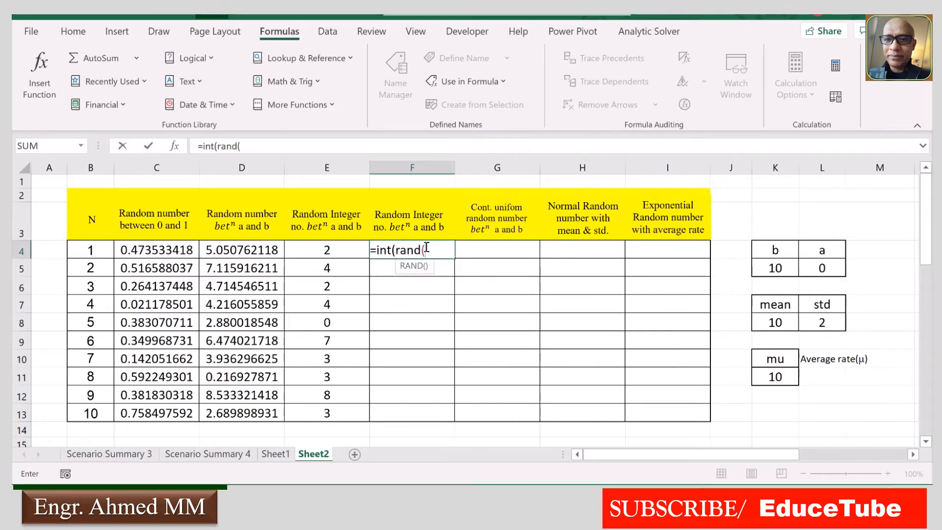
pyautogui.write(')')
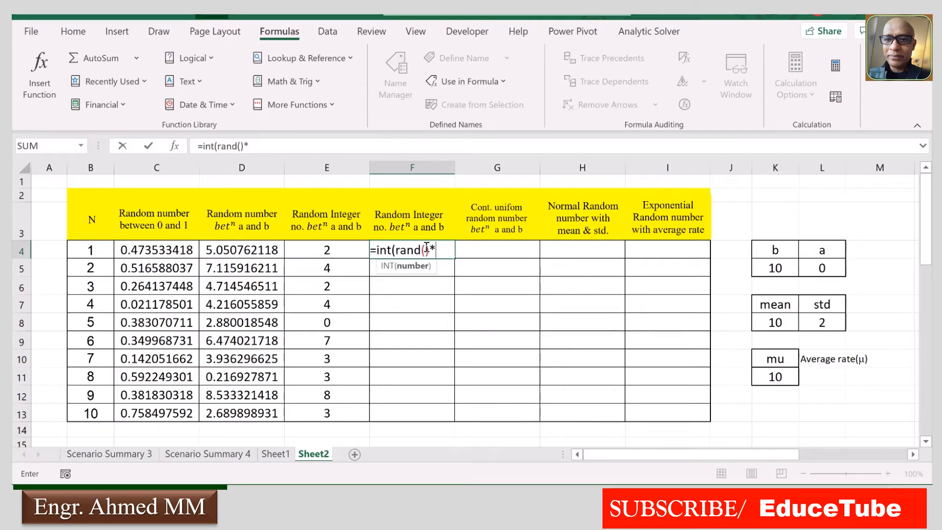
pyautogui.write('*b')
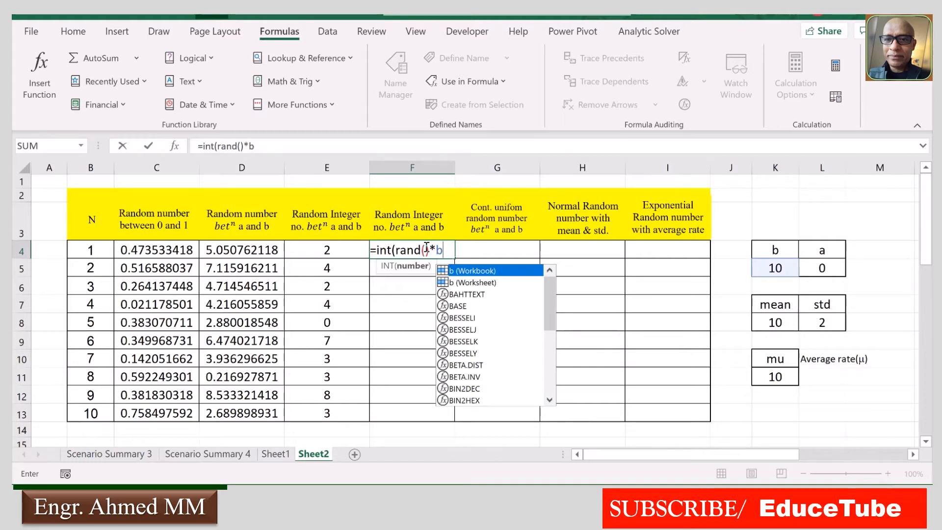
pyautogui.write(')')
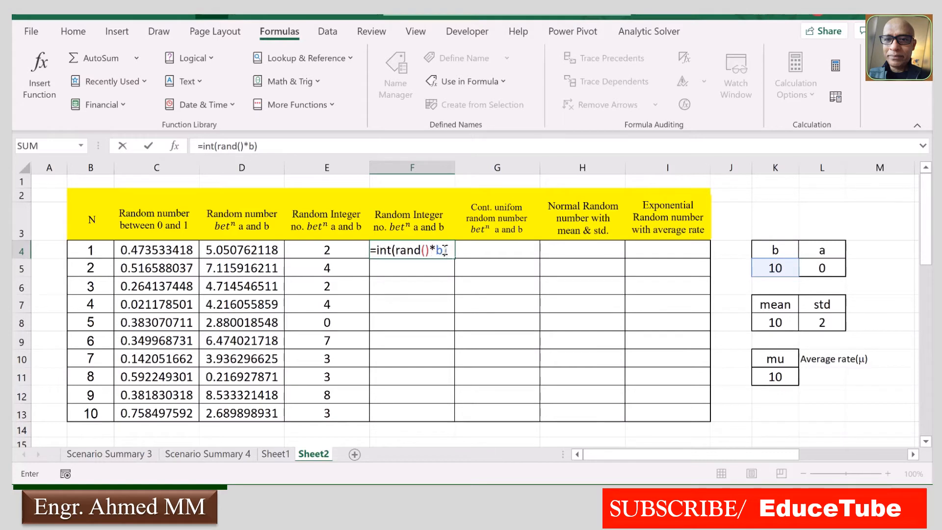
pyautogui.press('Return')
pyautogui.press('Return')
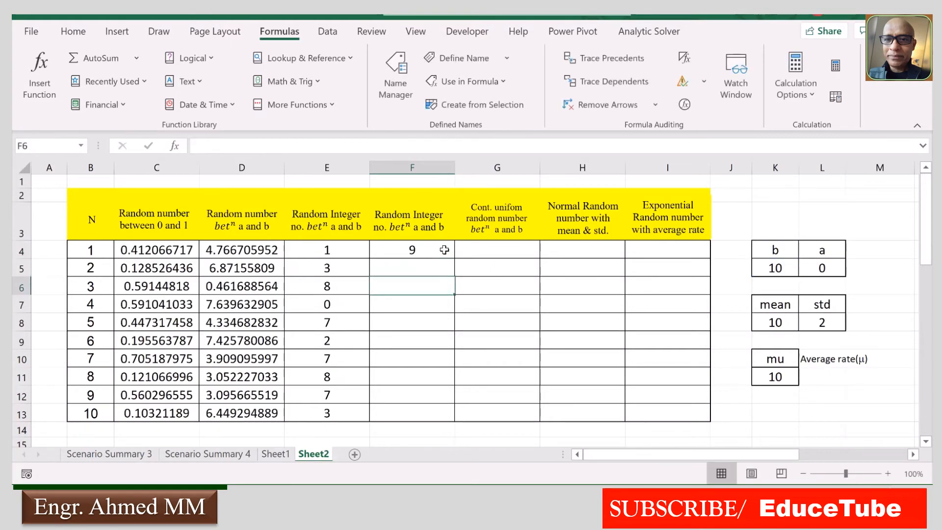
# Step: Fill the INT formula from F4 down through the ten rows to F13
pyautogui.click(444, 250)
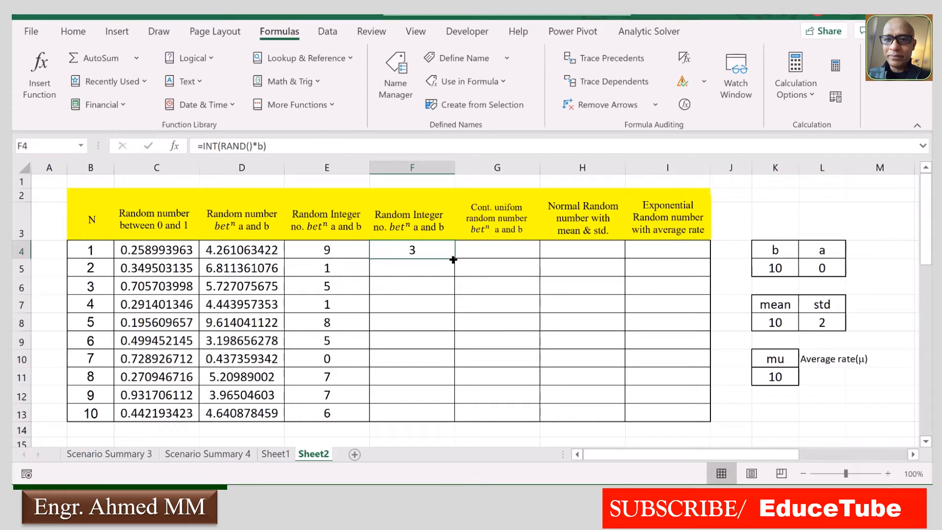
pyautogui.doubleClick(455, 259)
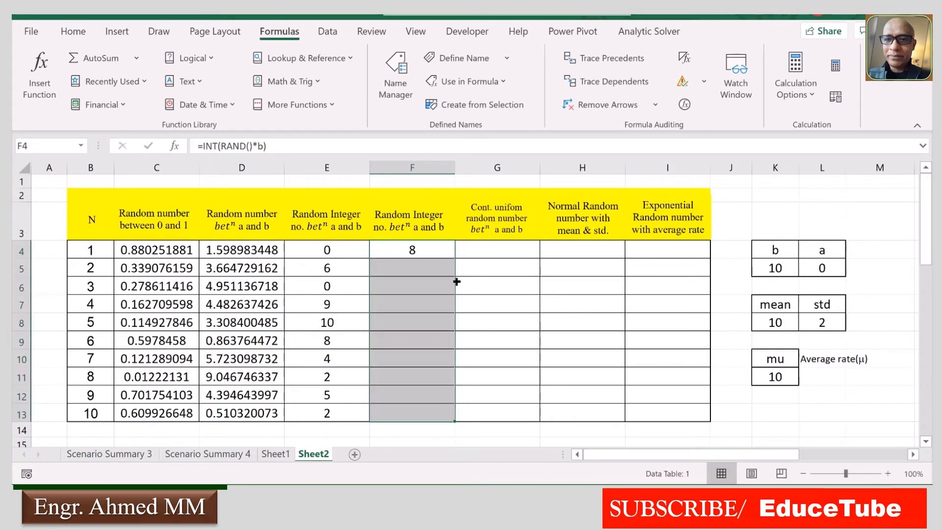
pyautogui.press('Return')
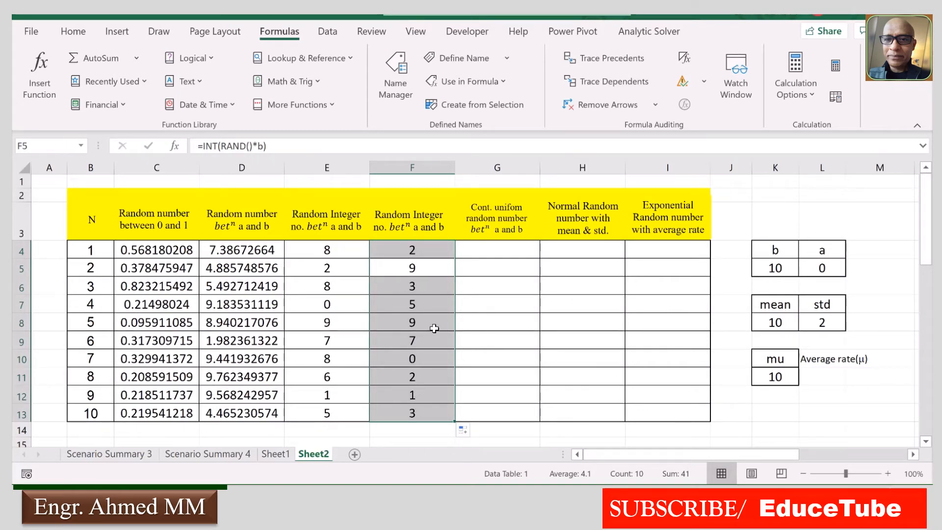
# Step: Enter the formula =a+(b-a)*RAND() in G4, the first cell of the continuous uniform random number column
pyautogui.click(501, 247)
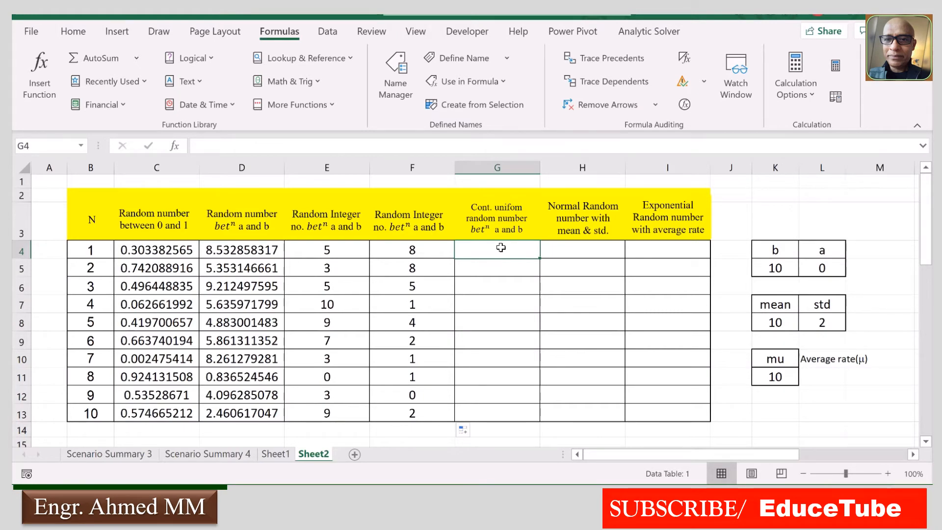
pyautogui.write('=')
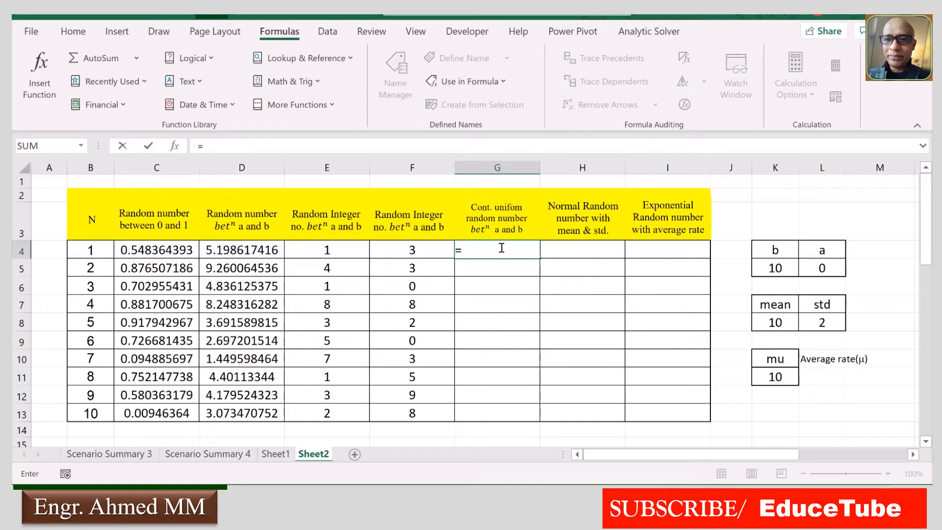
pyautogui.write('a+')
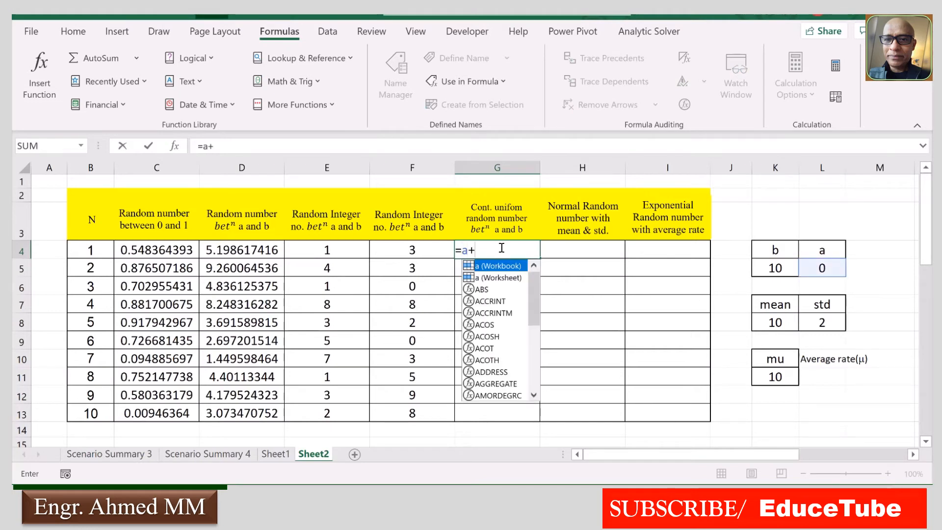
pyautogui.write('(b')
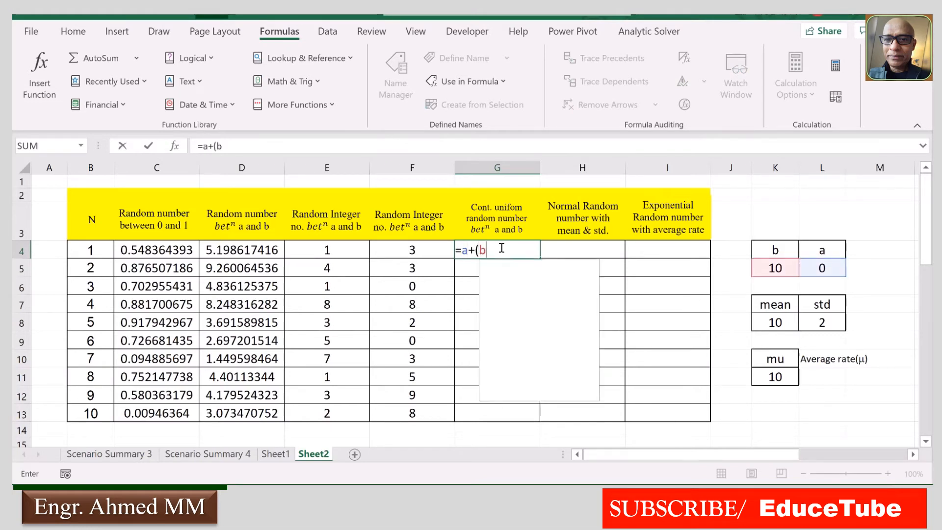
pyautogui.write('-a')
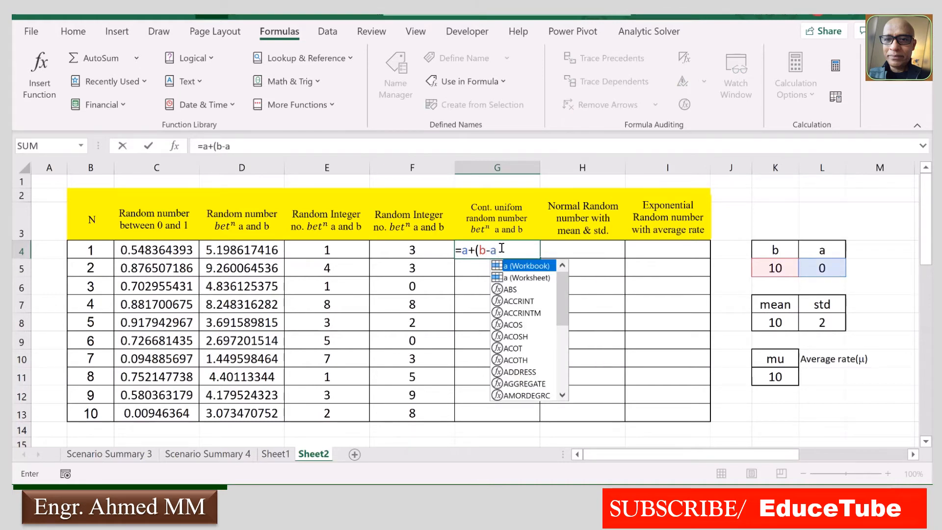
pyautogui.write(')')
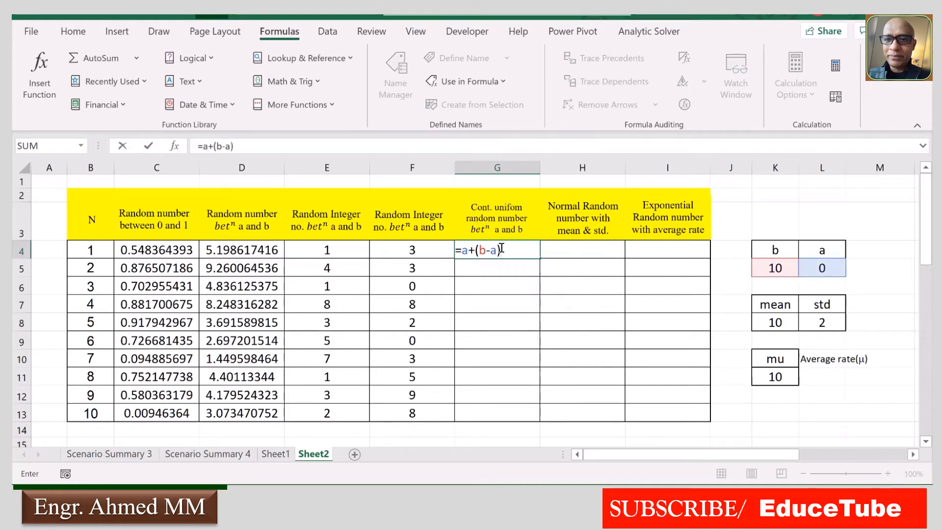
pyautogui.write('*rand')
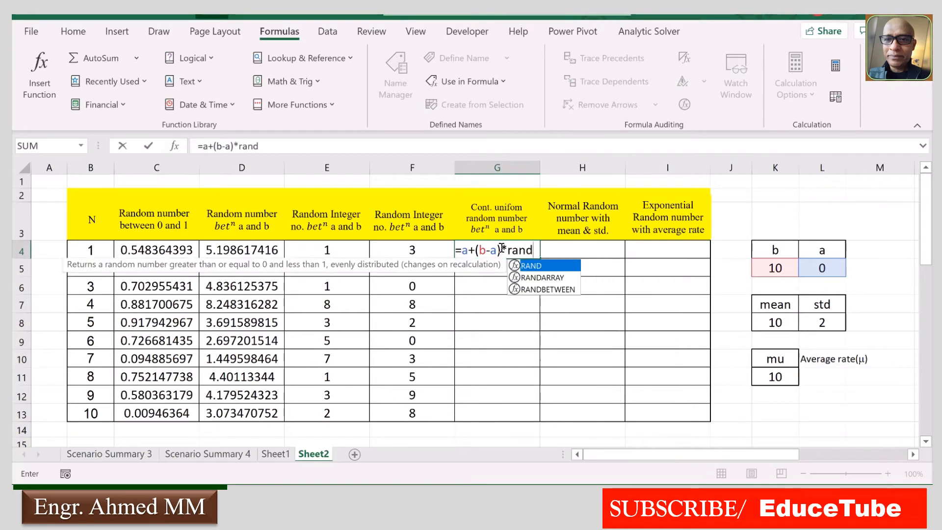
pyautogui.write('()')
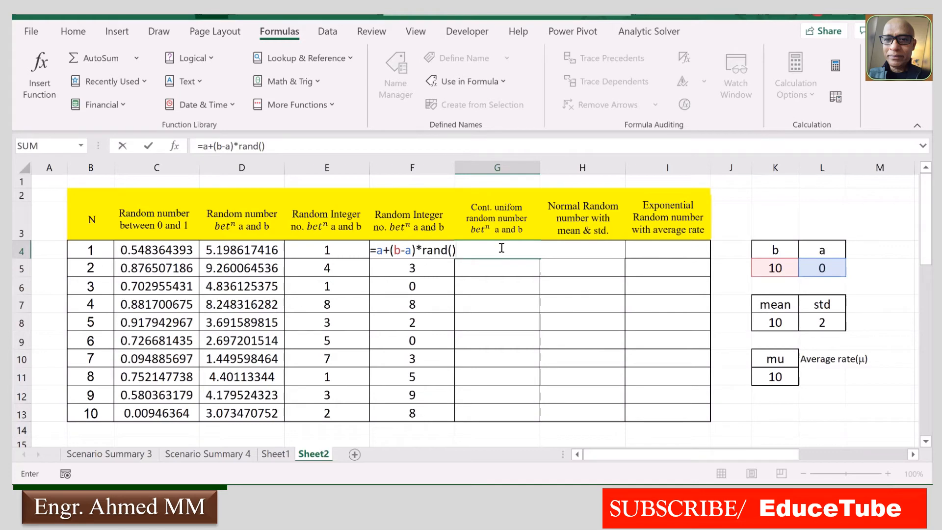
pyautogui.press('Return')
pyautogui.press('Return')
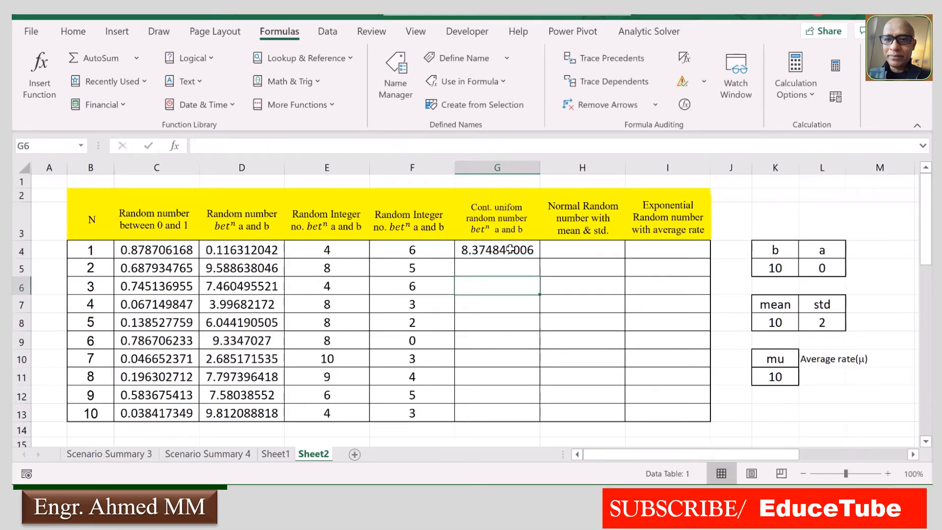
# Step: Recalculate the random values and fill the uniform formula from G4 down to G13
pyautogui.press('F9')
pyautogui.click(511, 249)
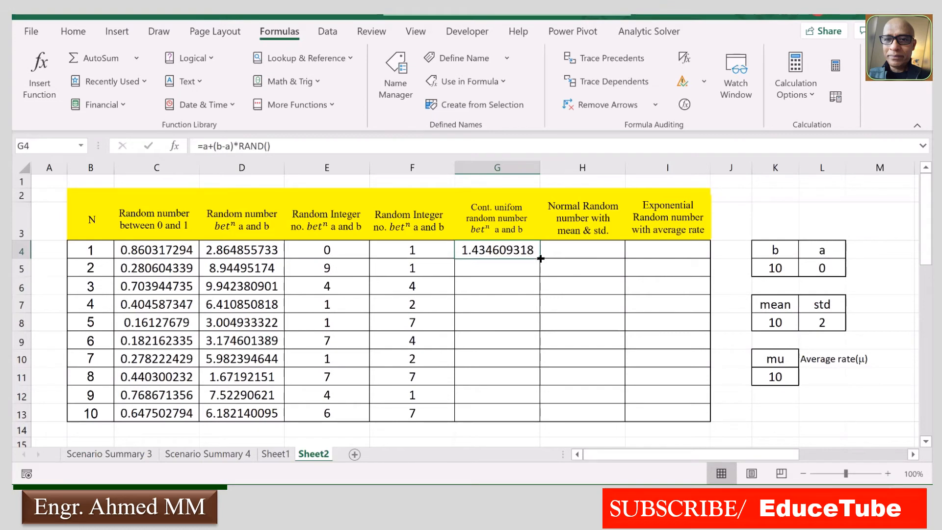
pyautogui.doubleClick(540, 258)
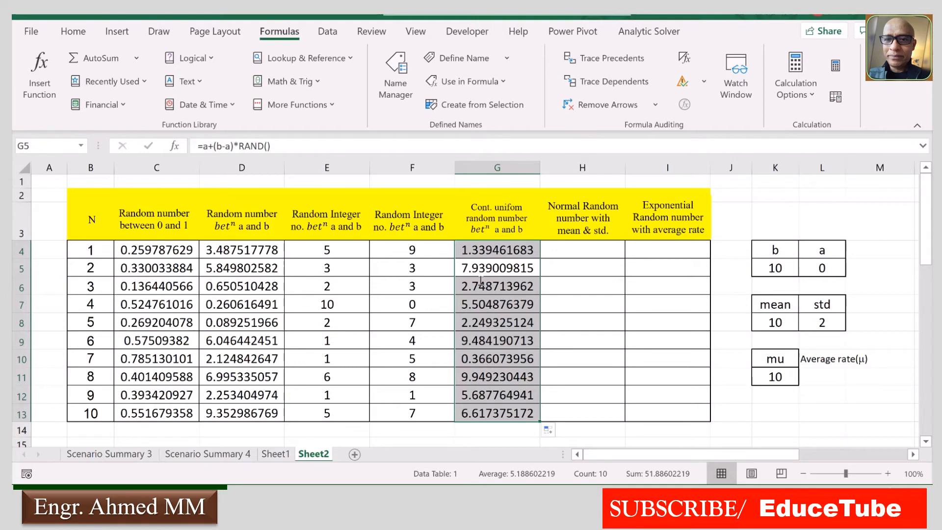
# Step: Enter =NORMINV(RAND(),mean,std) in H4, using the mean and std parameter cells, and fill it down the normal random number column to H13
pyautogui.click(570, 249)
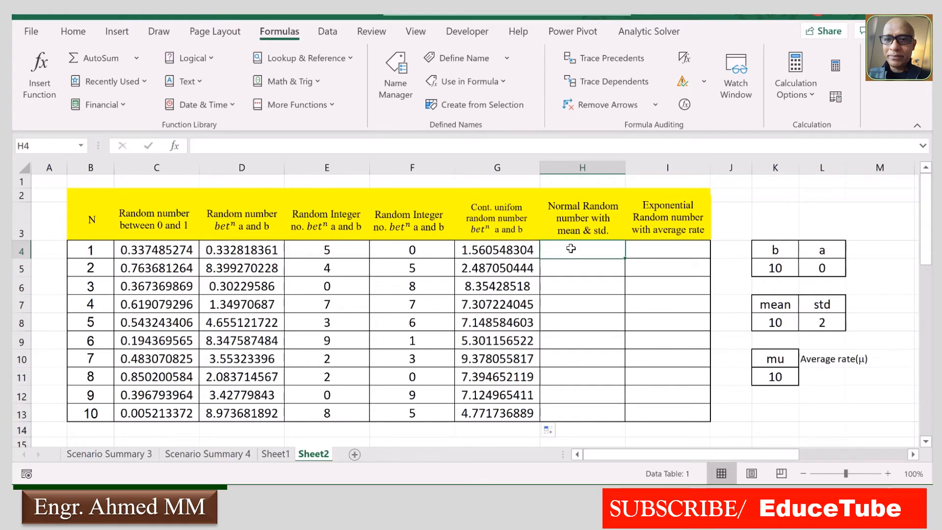
pyautogui.write('=')
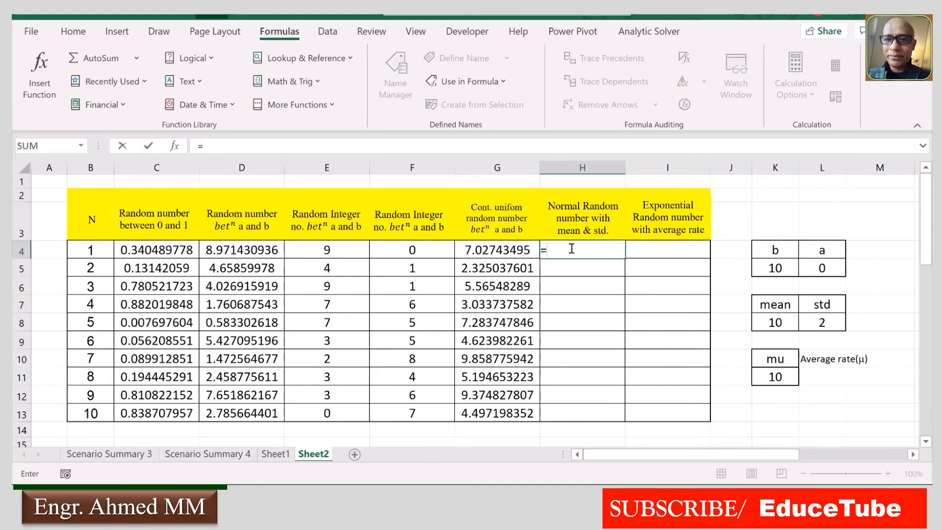
pyautogui.write('norm')
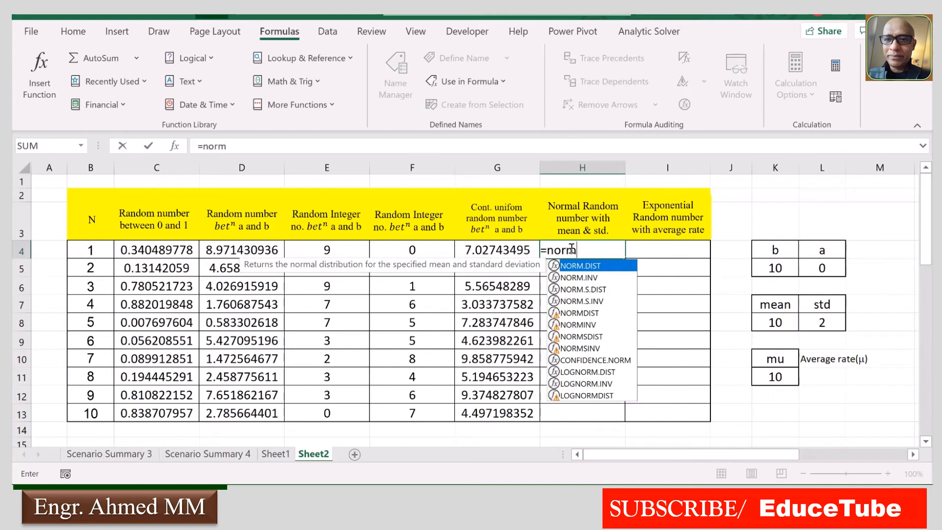
pyautogui.write('inv')
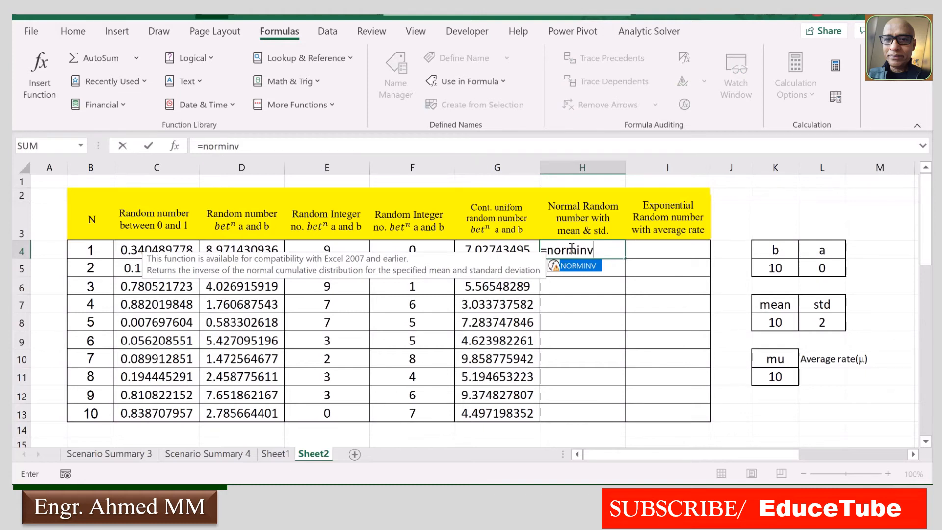
pyautogui.write('(')
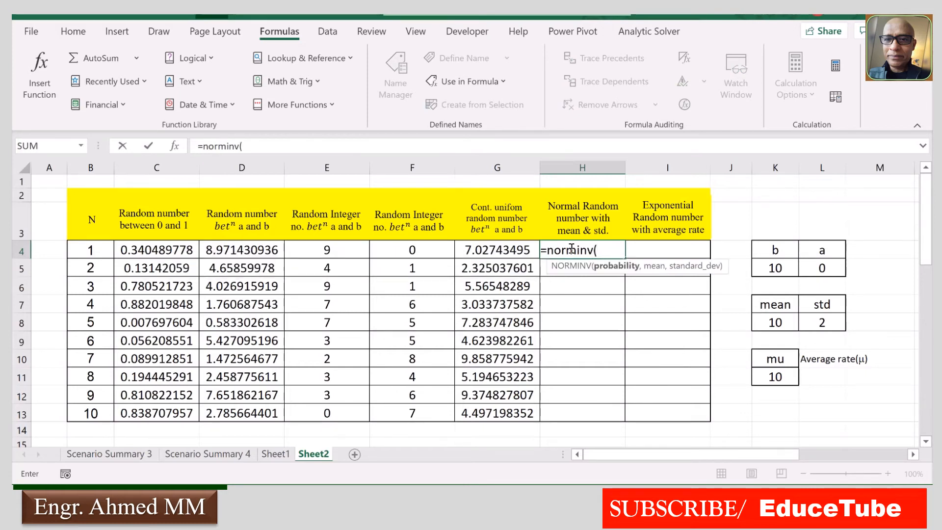
pyautogui.write('rand')
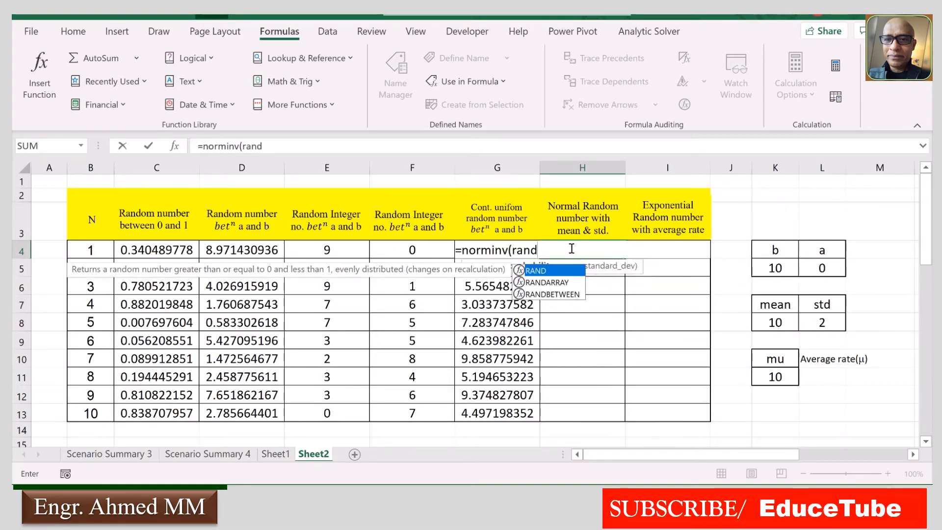
pyautogui.write('(')
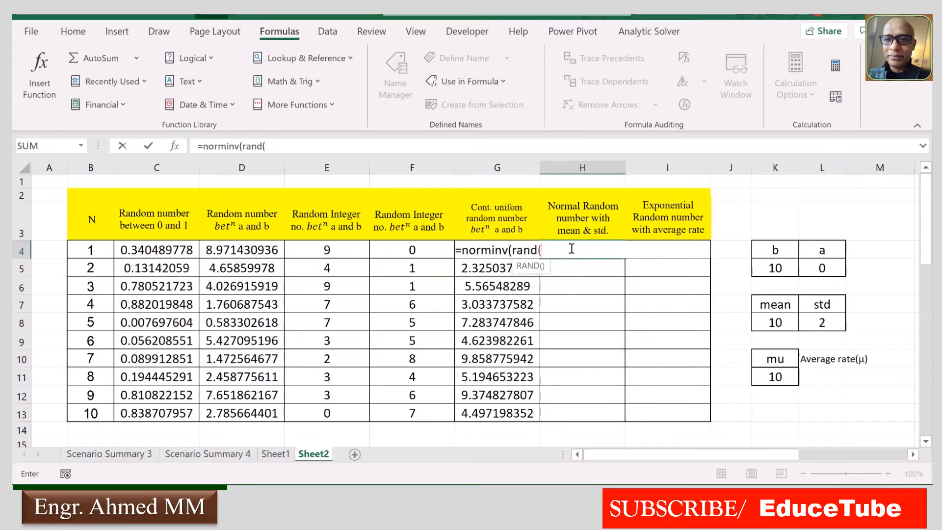
pyautogui.write(')')
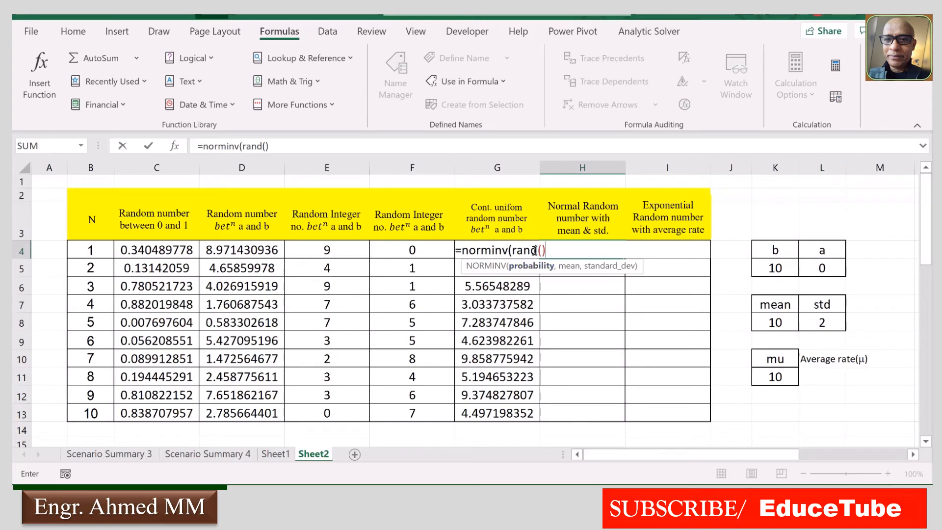
pyautogui.write(',')
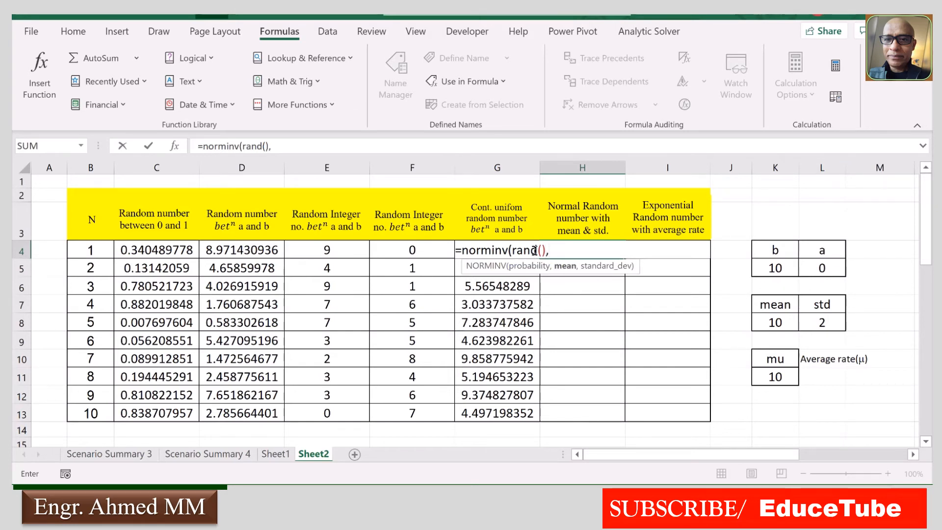
pyautogui.click(772, 322)
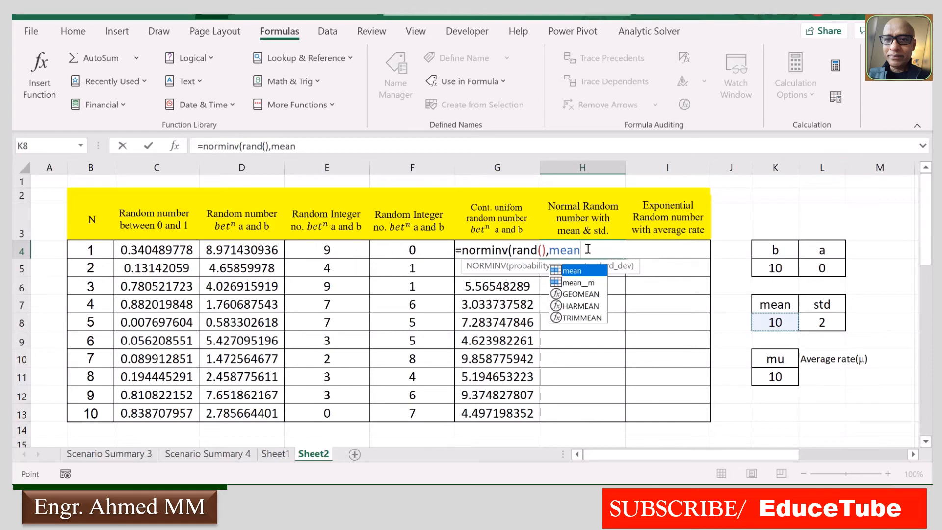
pyautogui.write(',')
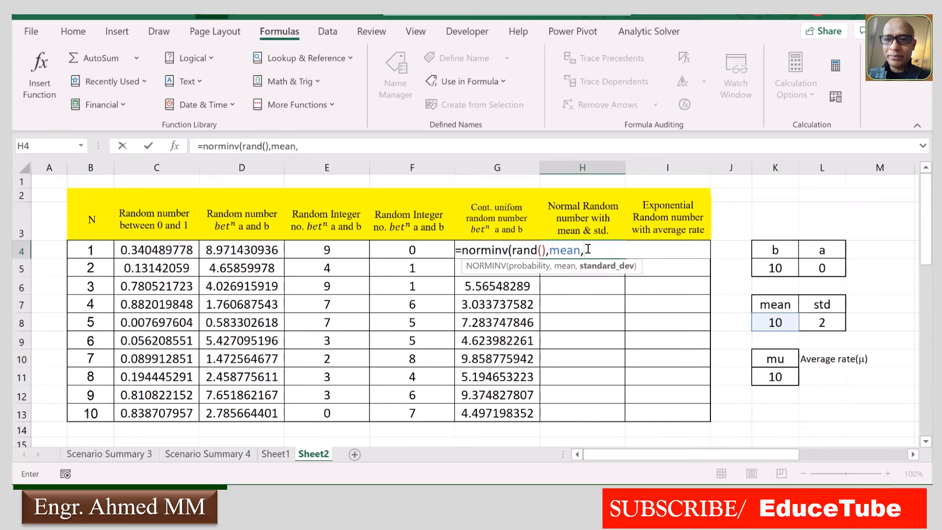
pyautogui.click(824, 322)
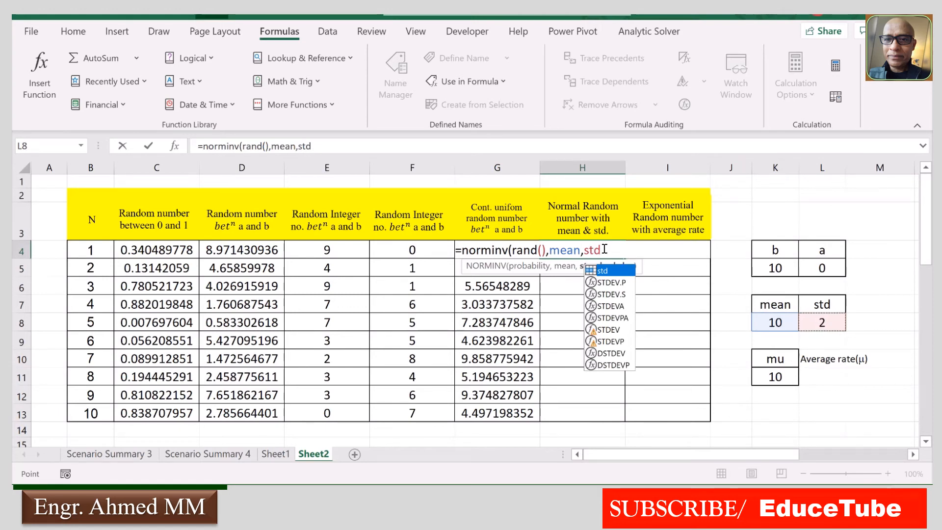
pyautogui.write(')')
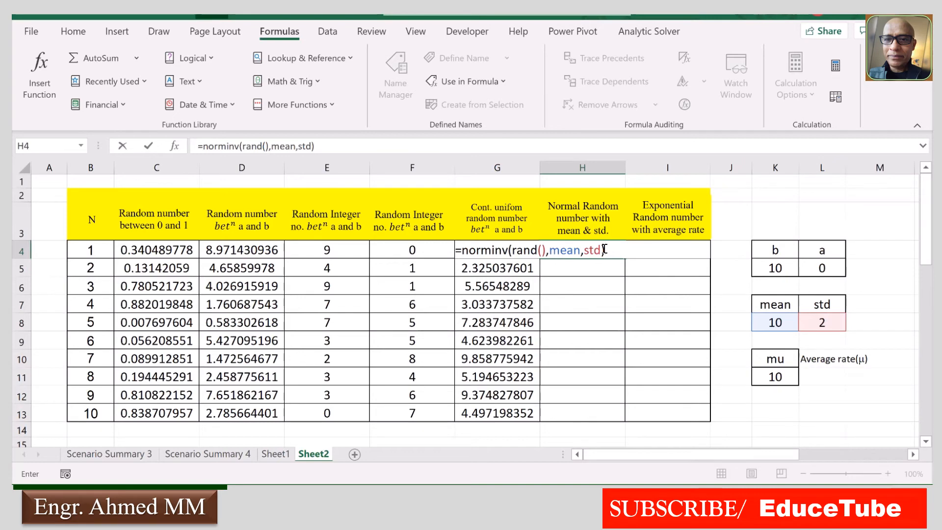
pyautogui.press('Return')
pyautogui.press('Return')
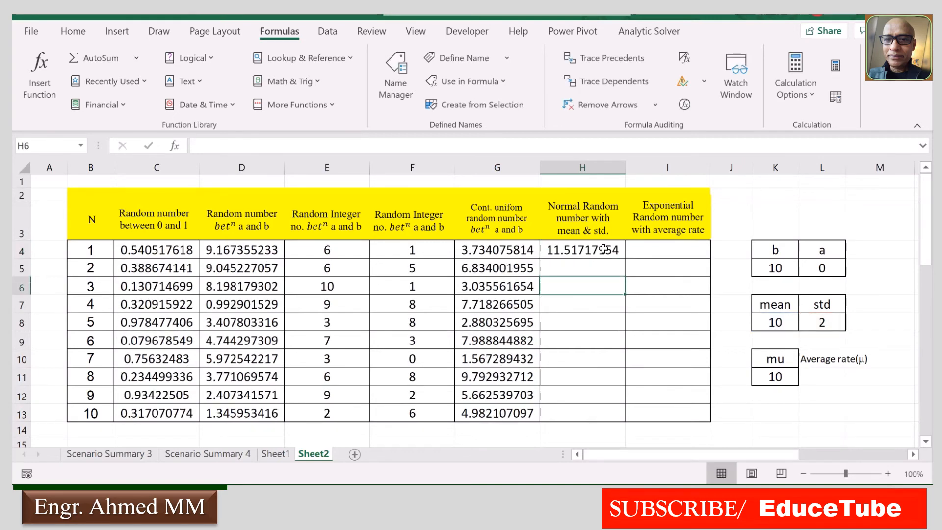
pyautogui.click(584, 251)
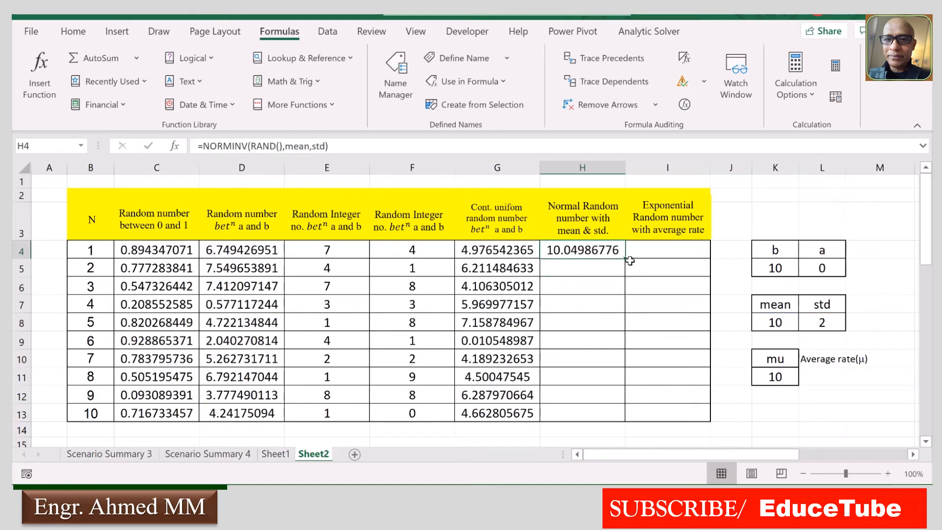
pyautogui.doubleClick(626, 257)
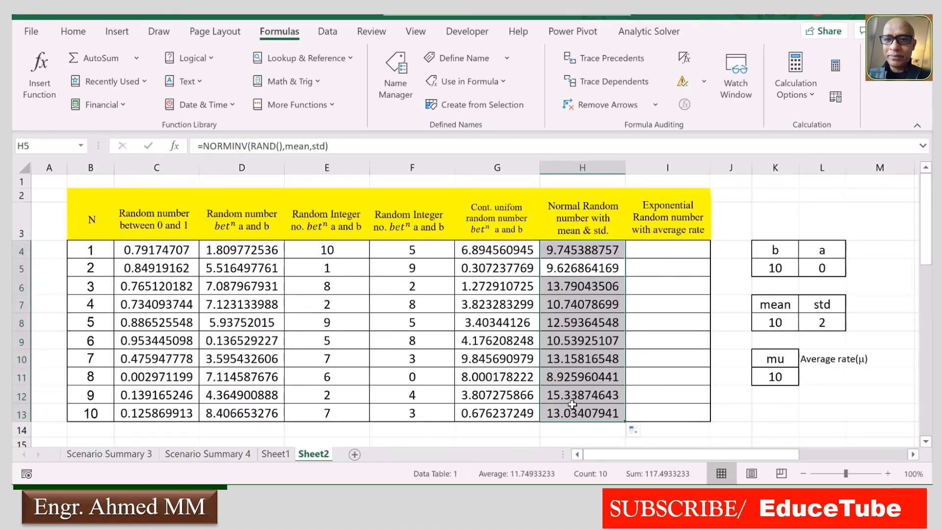
# Step: Enter the formula =-(1/mu)*LN(RAND()) in I4, the first cell of the exponential random number column, using the mu parameter cell
pyautogui.click(657, 251)
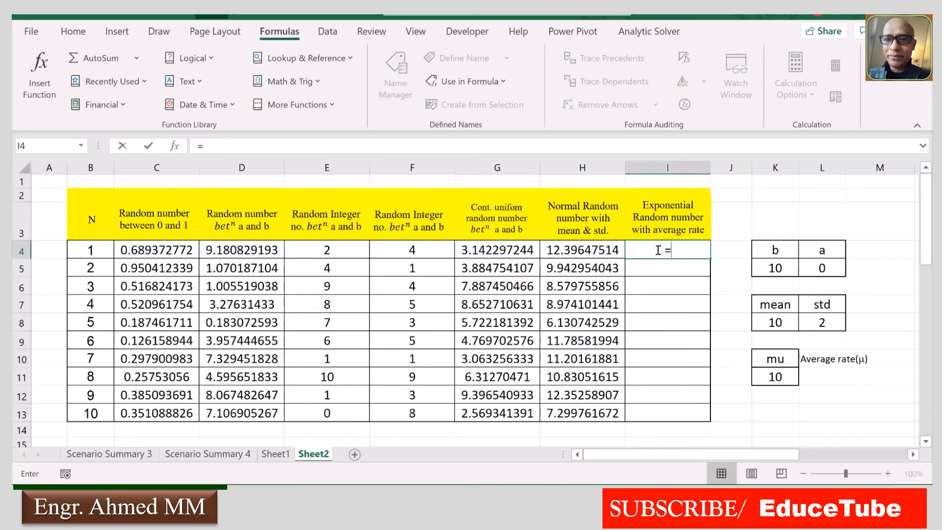
pyautogui.write('=')
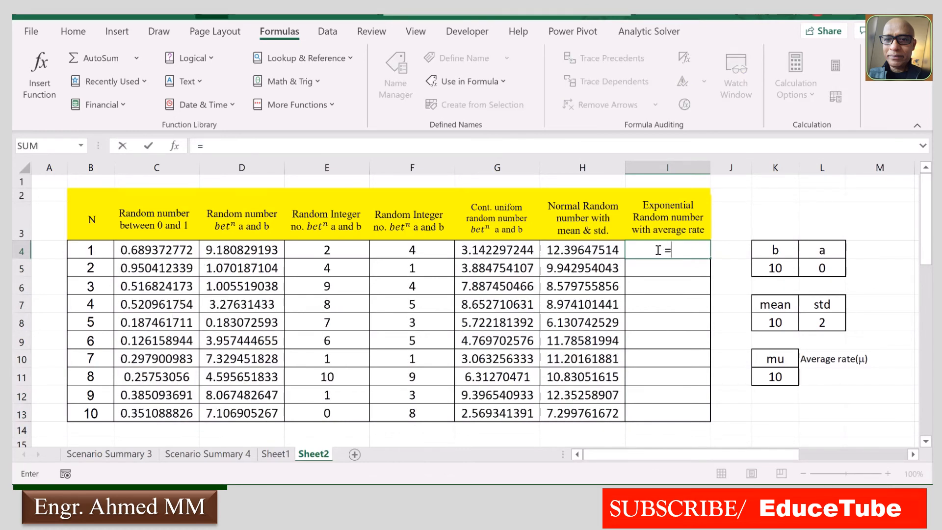
pyautogui.write('-(1/')
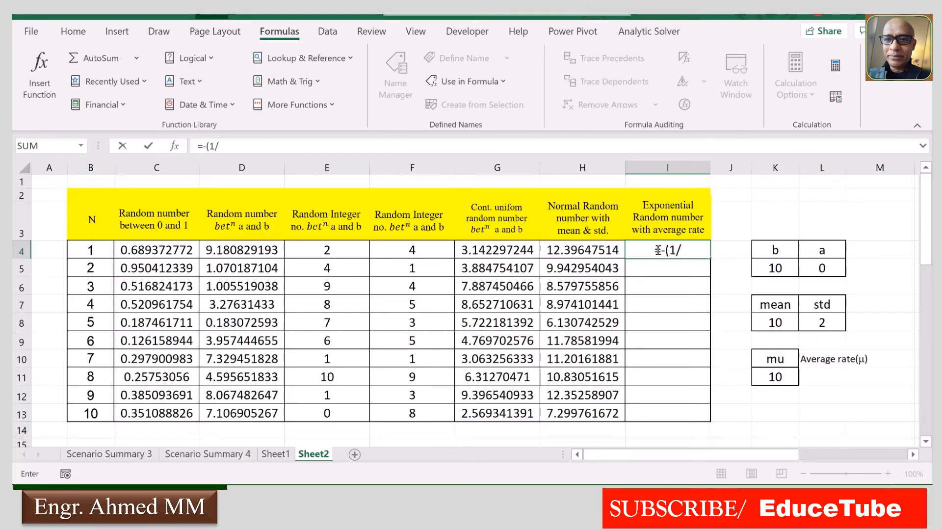
pyautogui.click(774, 375)
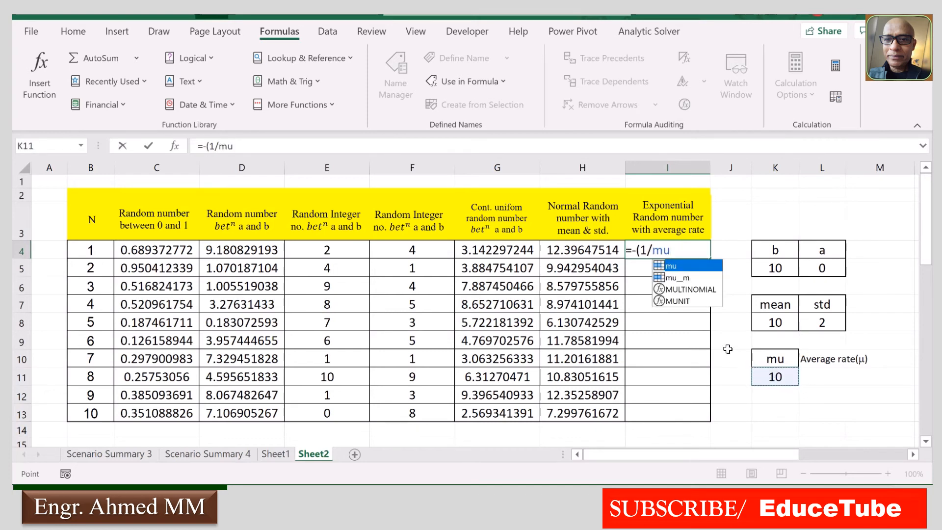
pyautogui.write(')*')
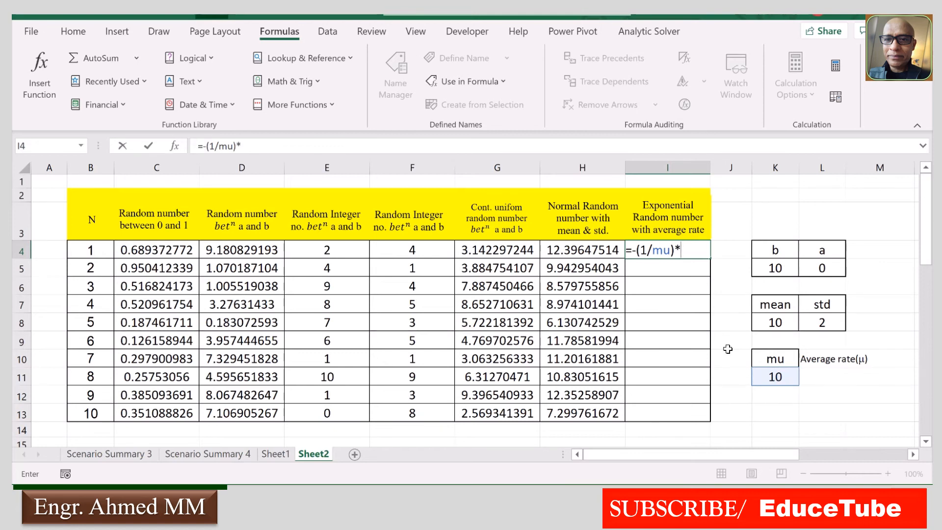
pyautogui.write('ln')
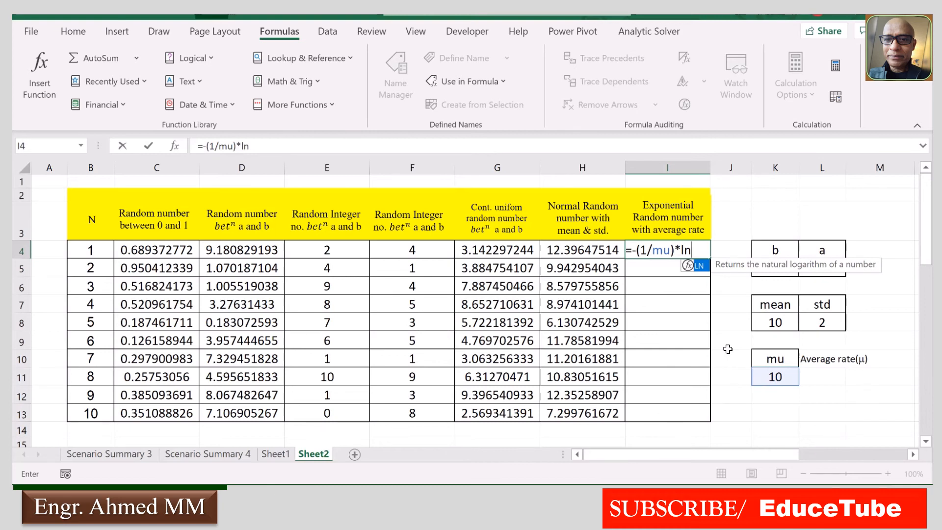
pyautogui.write('(')
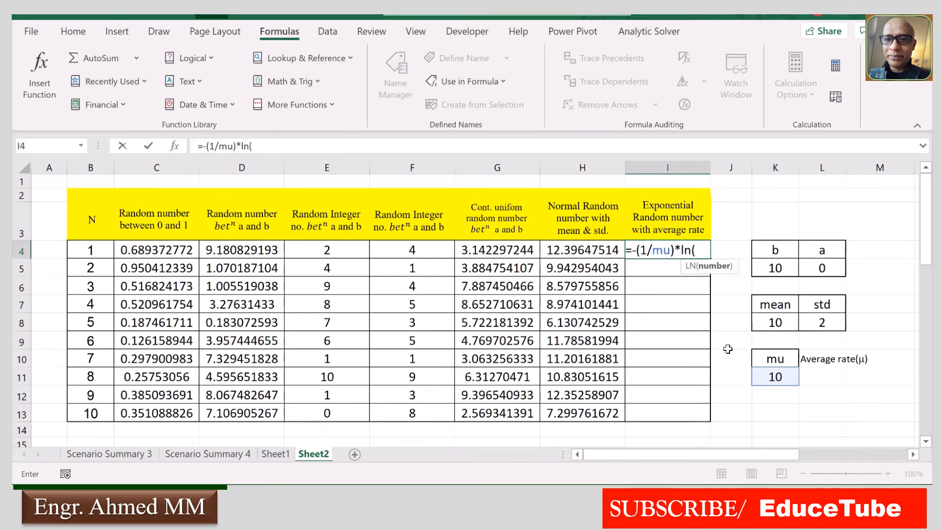
pyautogui.write('rand')
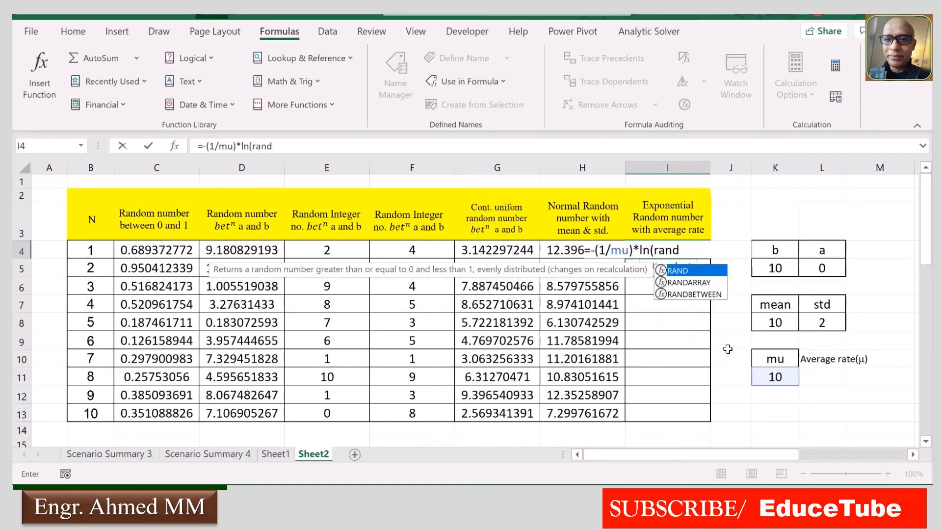
pyautogui.write('()')
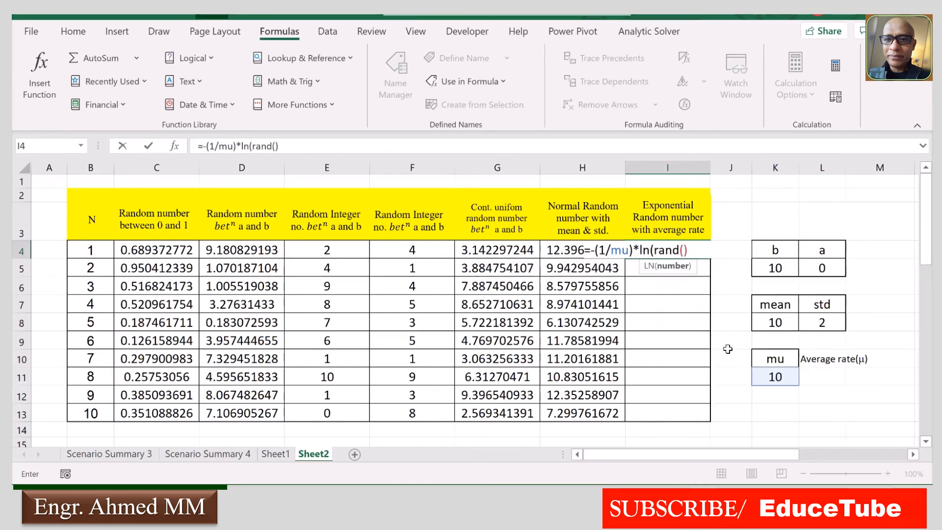
pyautogui.write(')')
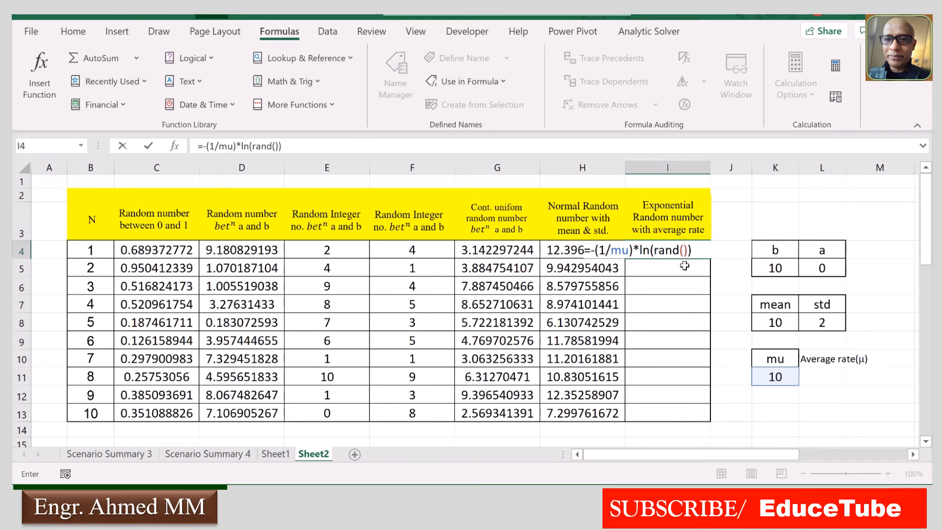
pyautogui.press('Return')
pyautogui.press('Return')
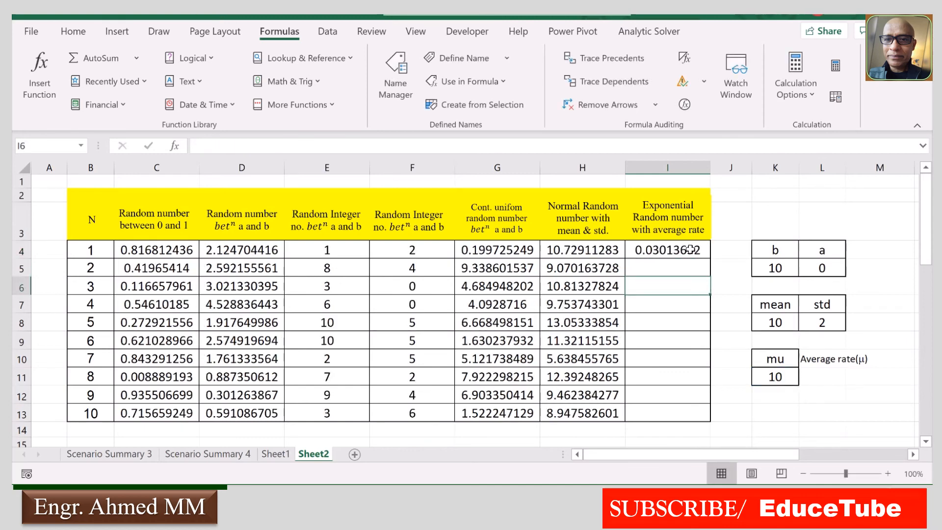
# Step: Fill the exponential formula from I4 down to I13 and recalculate the random values
pyautogui.click(689, 250)
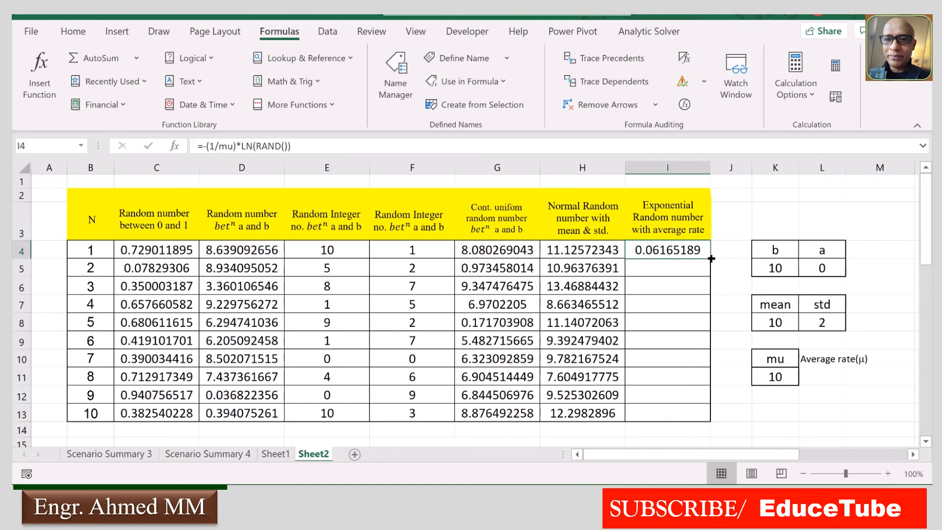
pyautogui.doubleClick(712, 259)
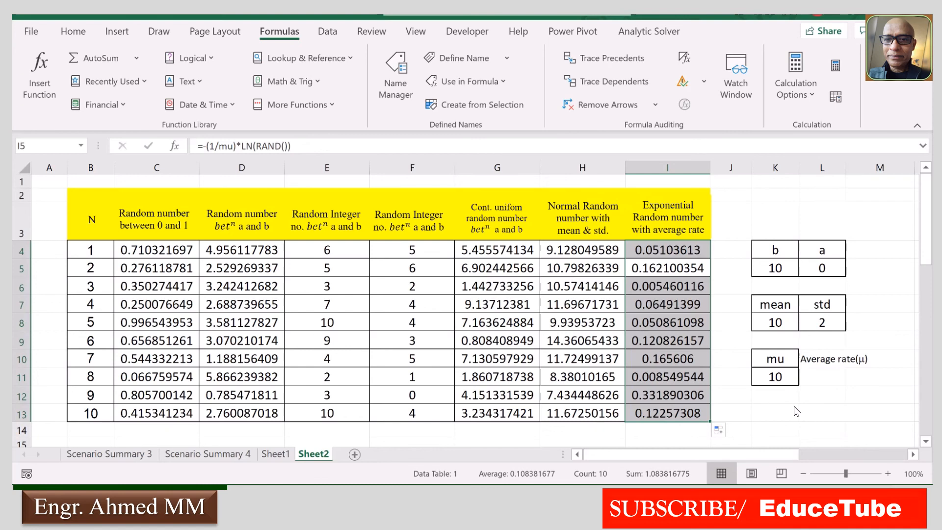
pyautogui.press('F9')
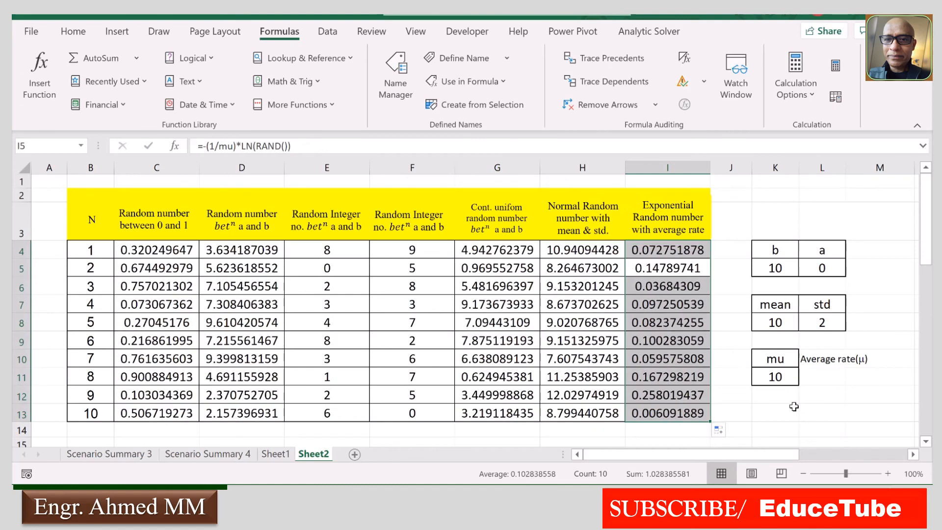